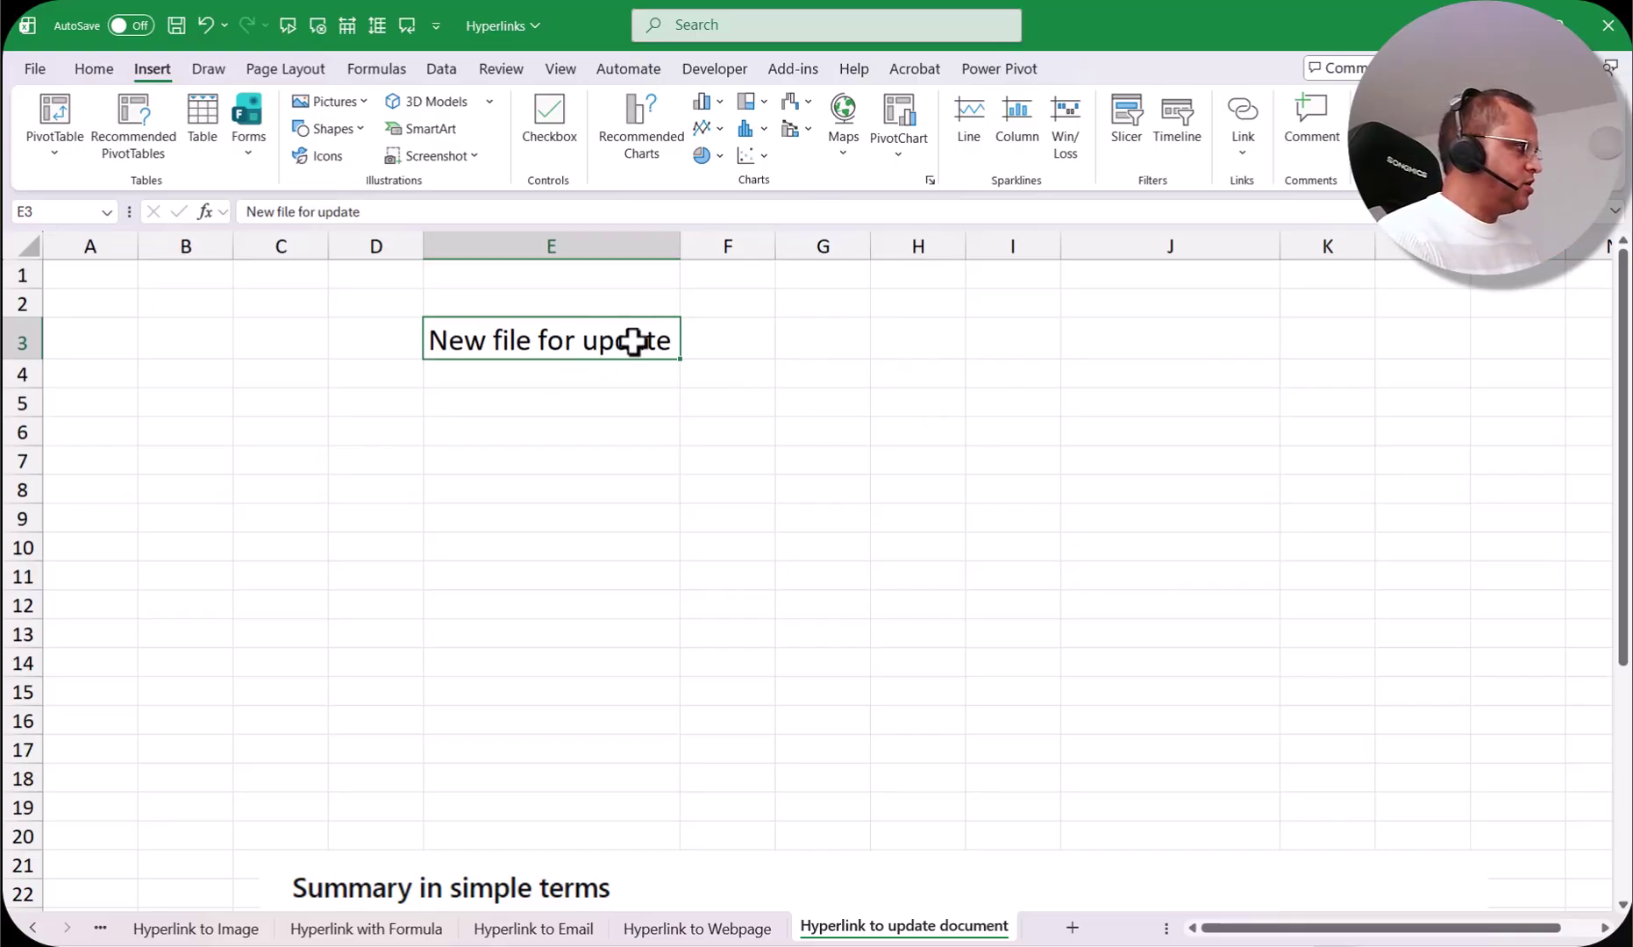
Step: Start an E3 hyperlink that creates a new document named sample.docx
right_click(629, 341)
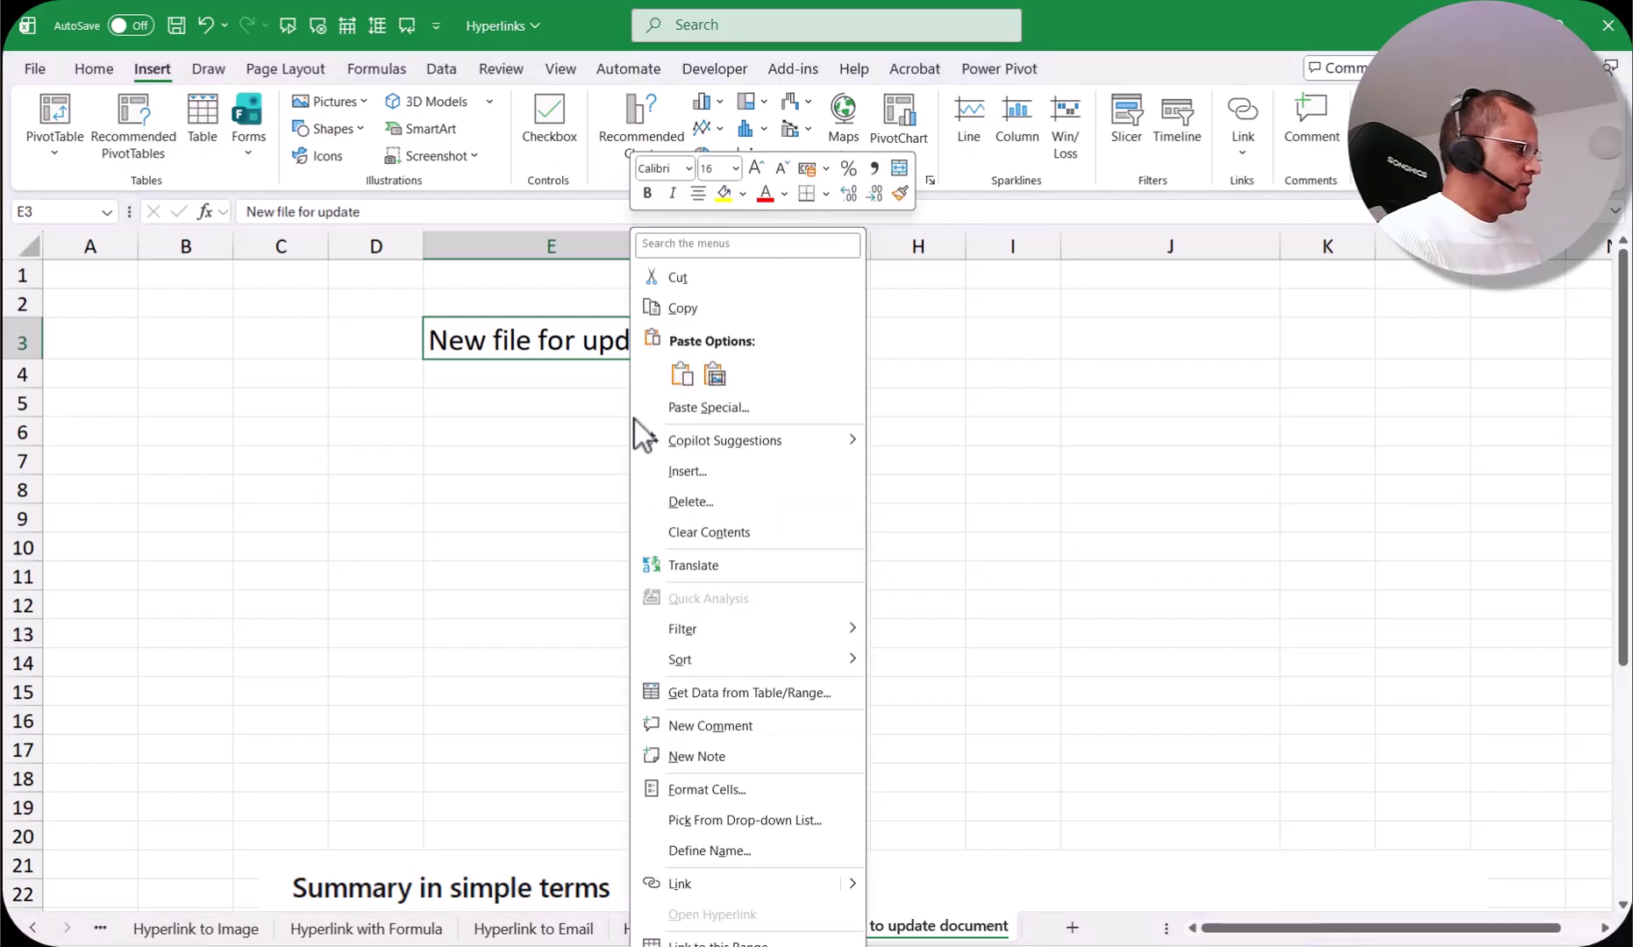
left_click(853, 884)
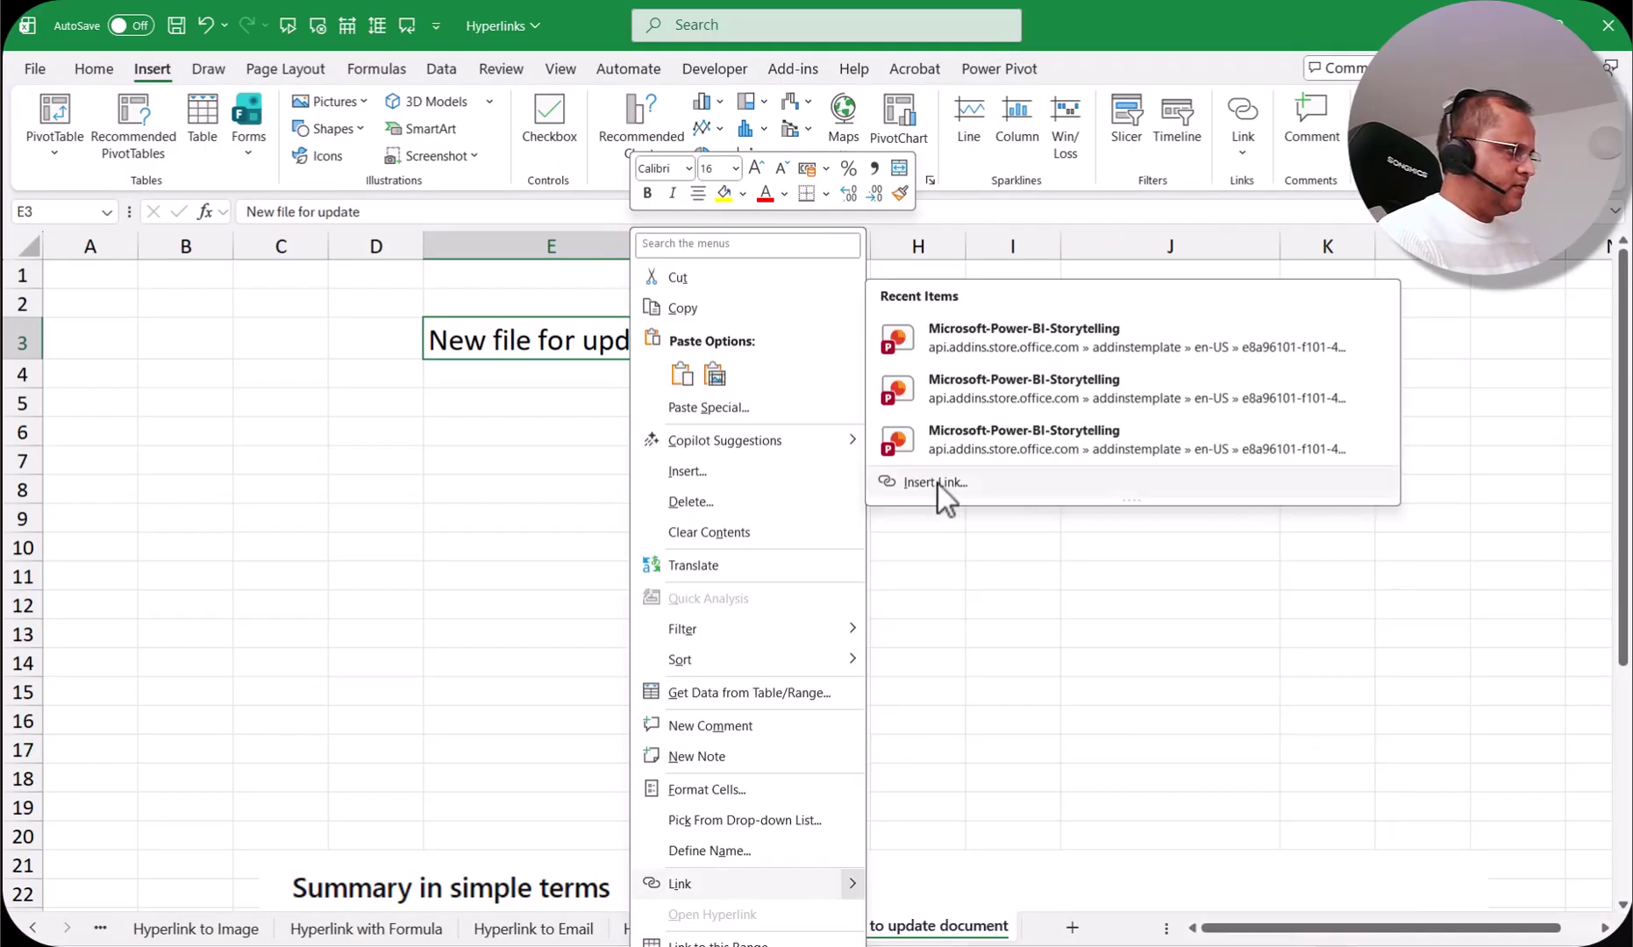
left_click(935, 481)
left_click_drag(914, 328, 757, 411)
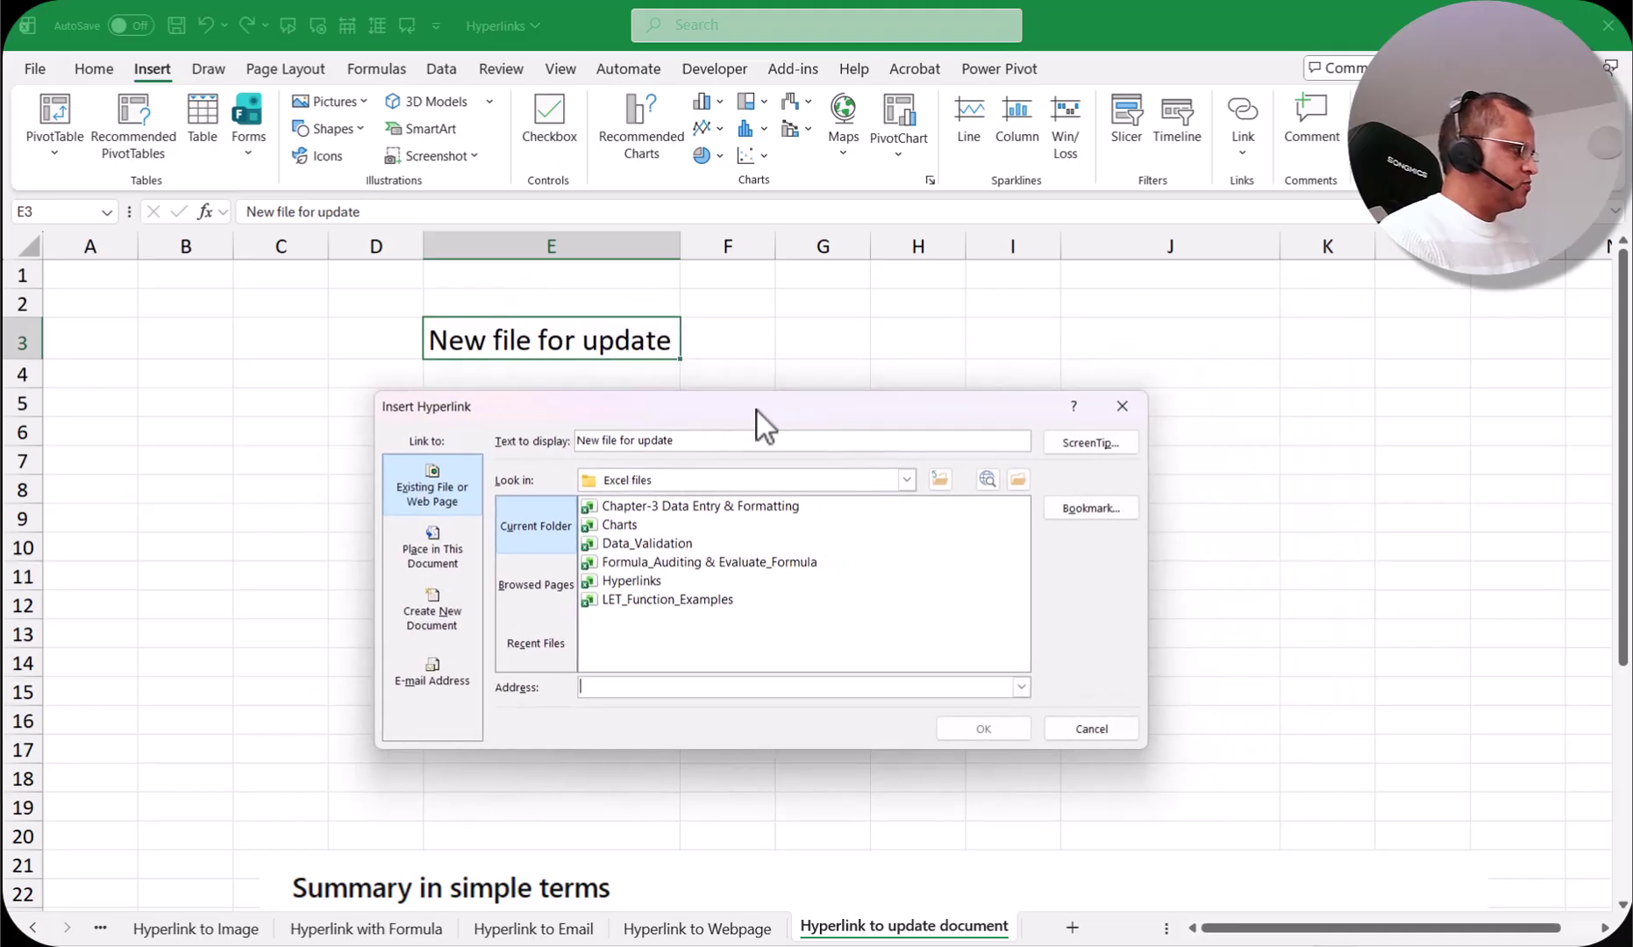
left_click(448, 615)
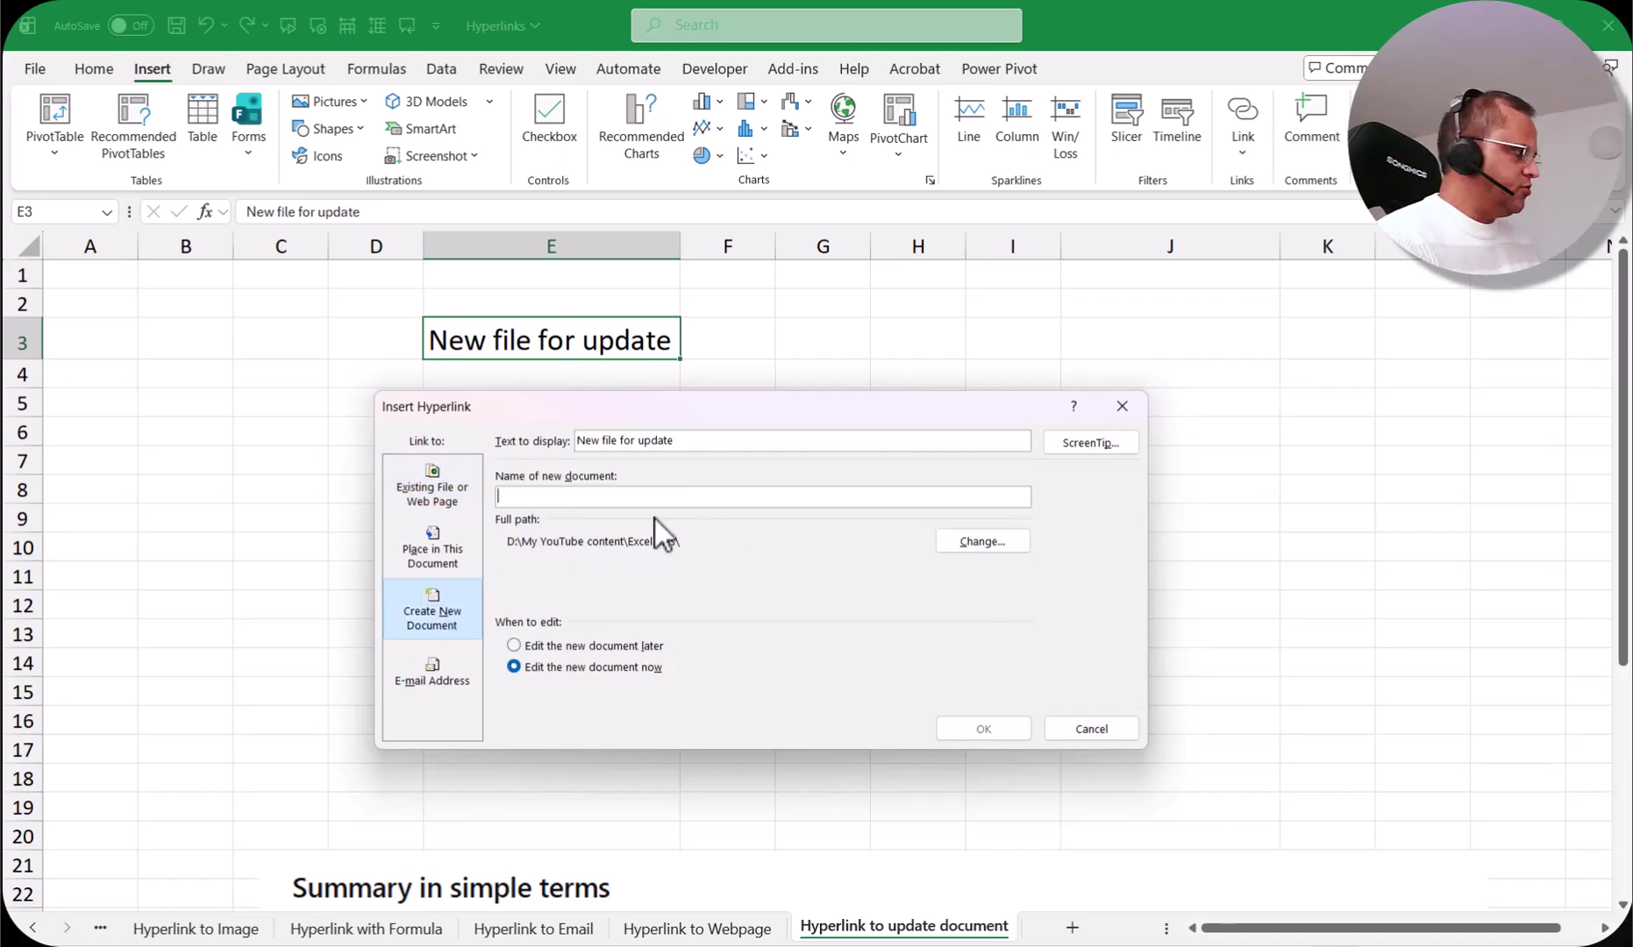
type("sample.docs")
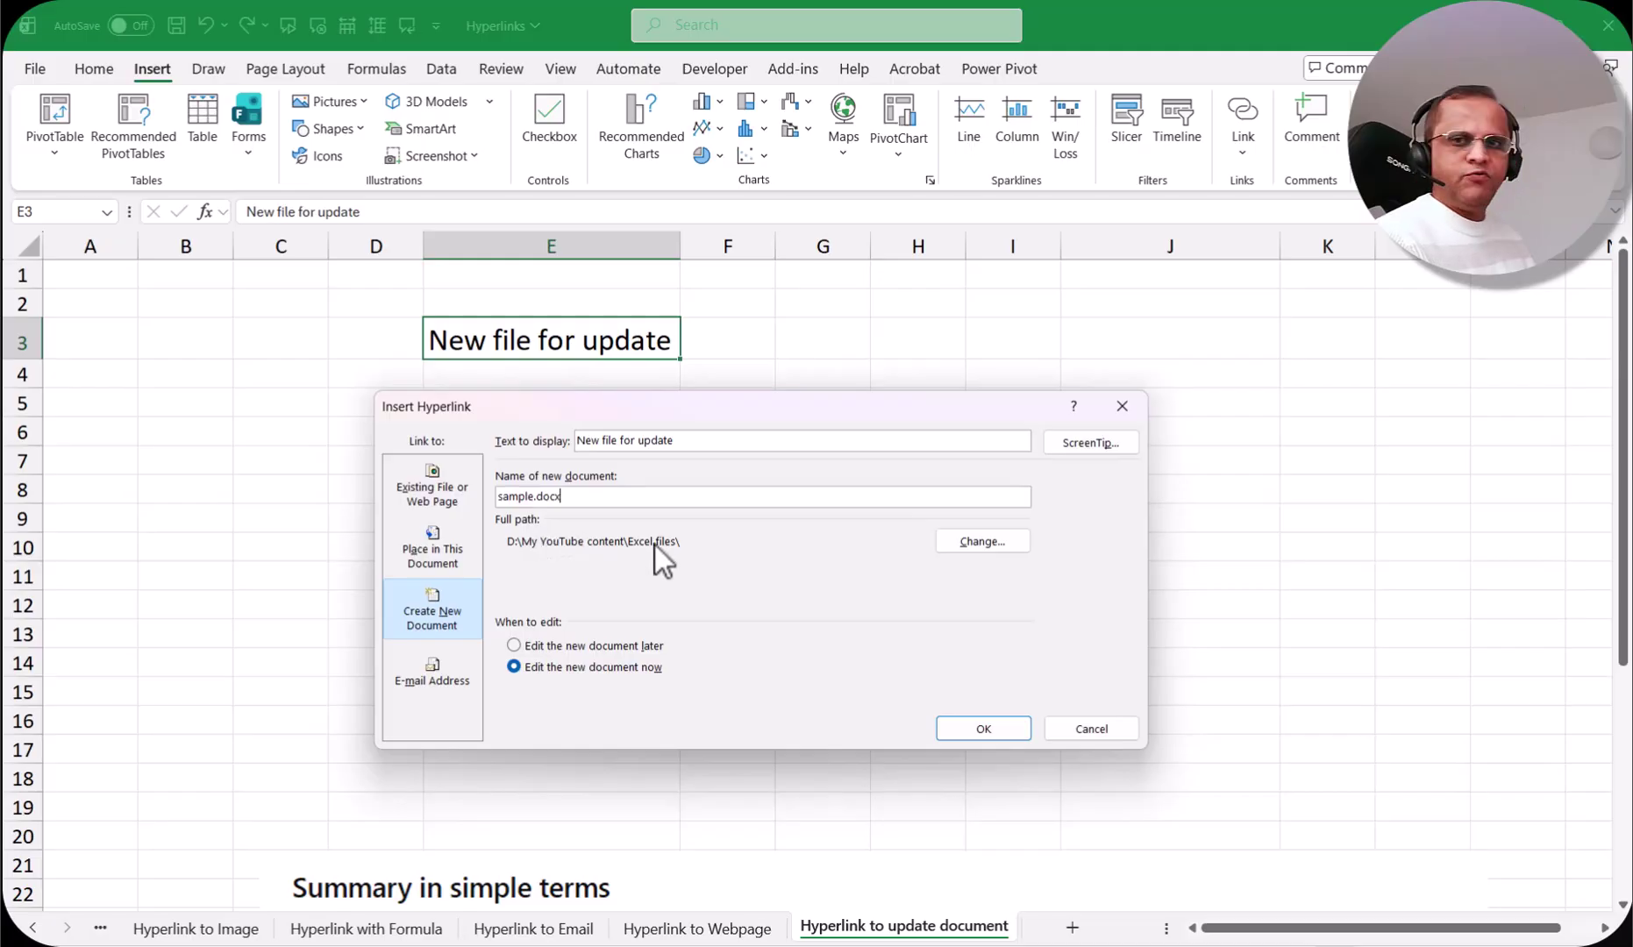
Step: Put the new sample.docx in the Downloads folder and finish the E3 hyperlink
left_click(974, 544)
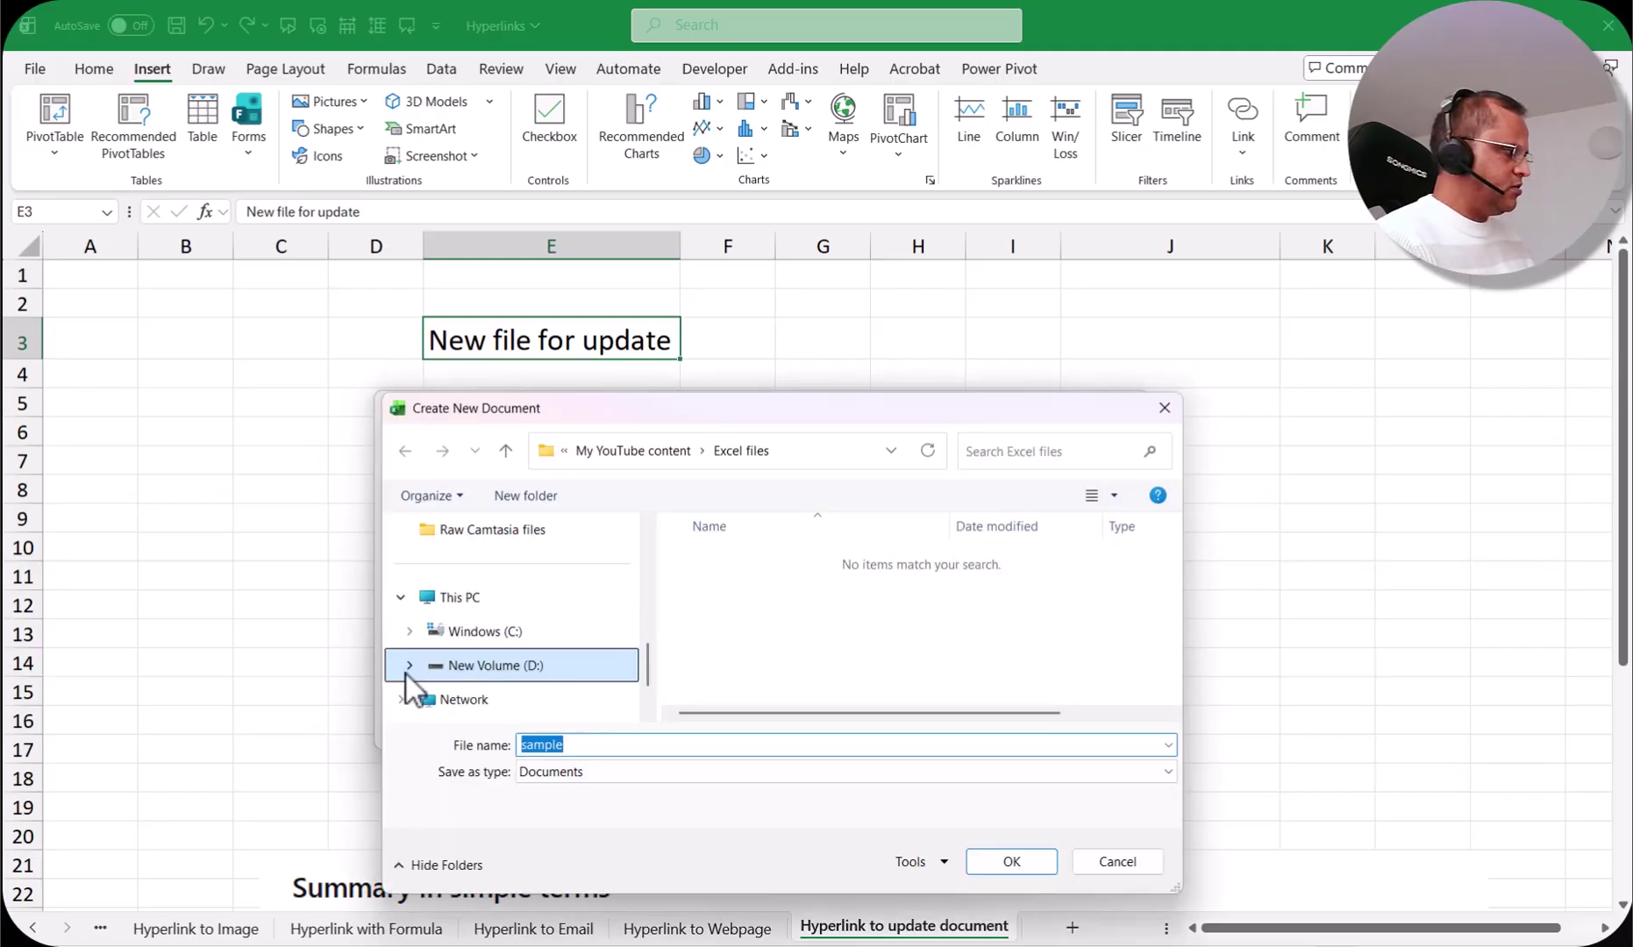
scroll(473, 667, "up", 5)
left_click(470, 633)
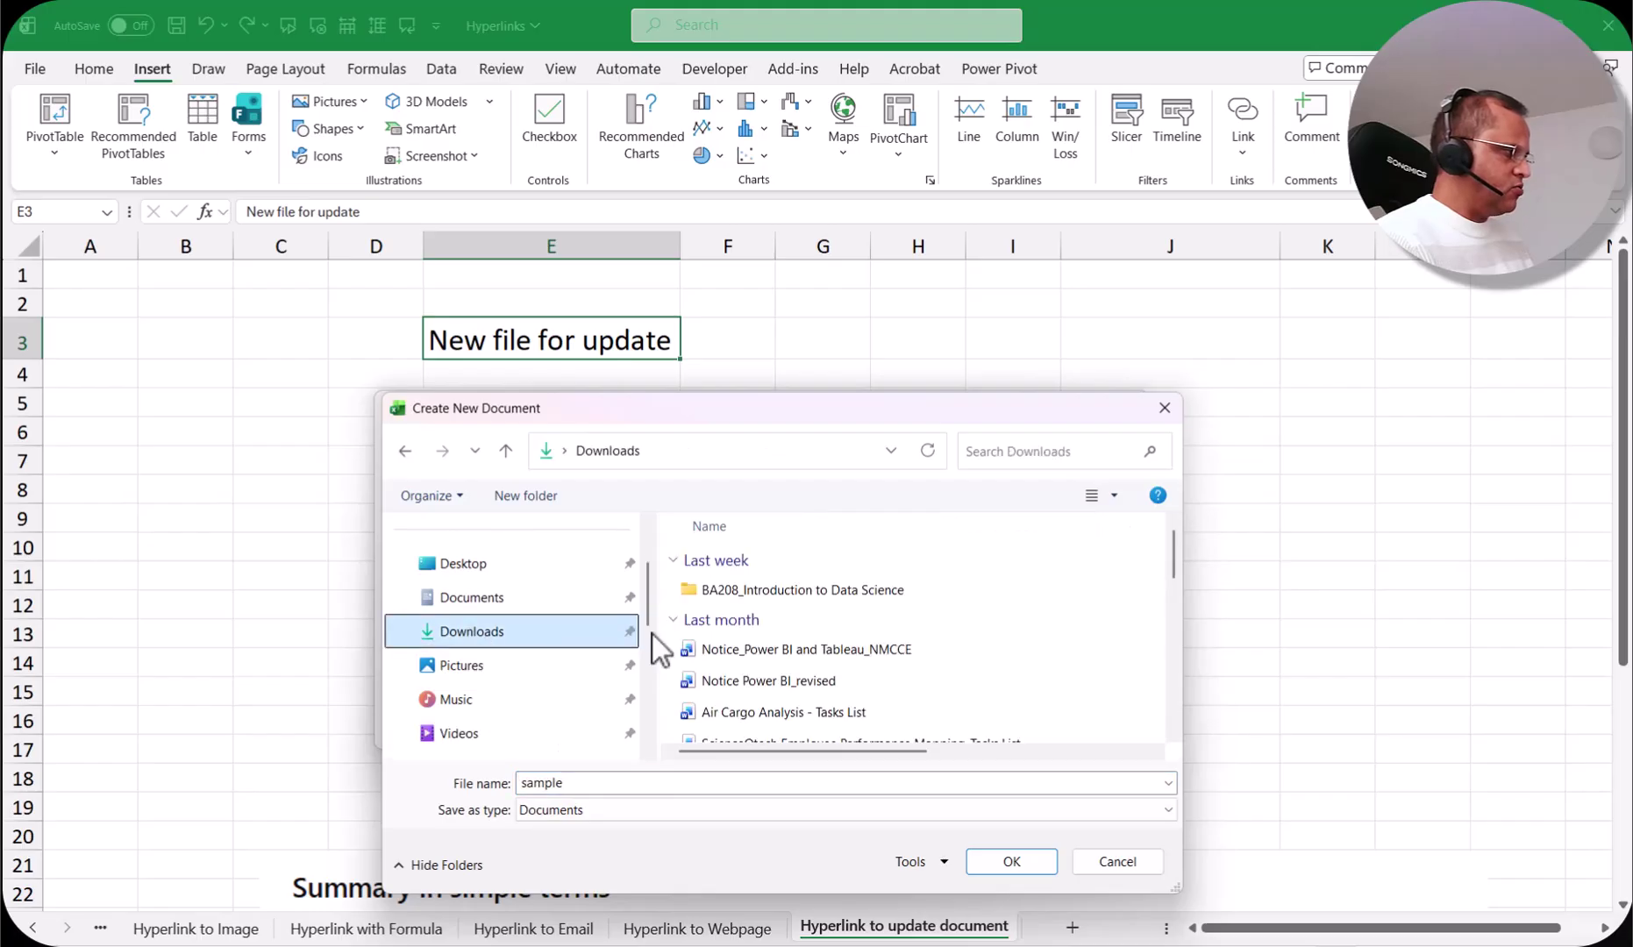
left_click(1017, 867)
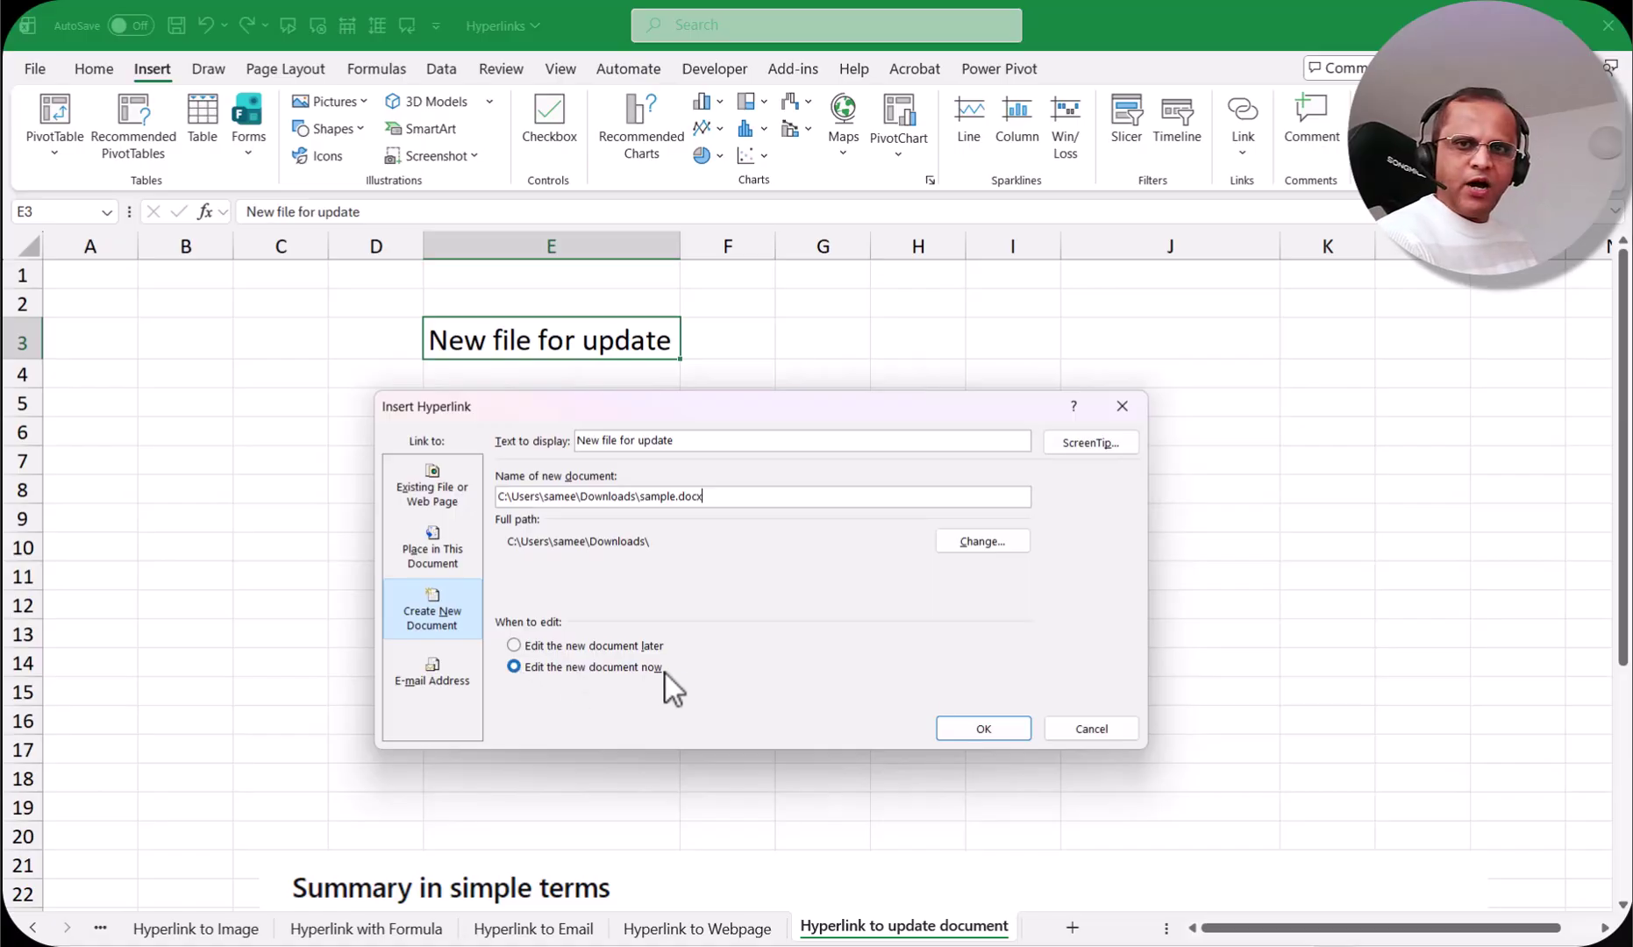
left_click(973, 728)
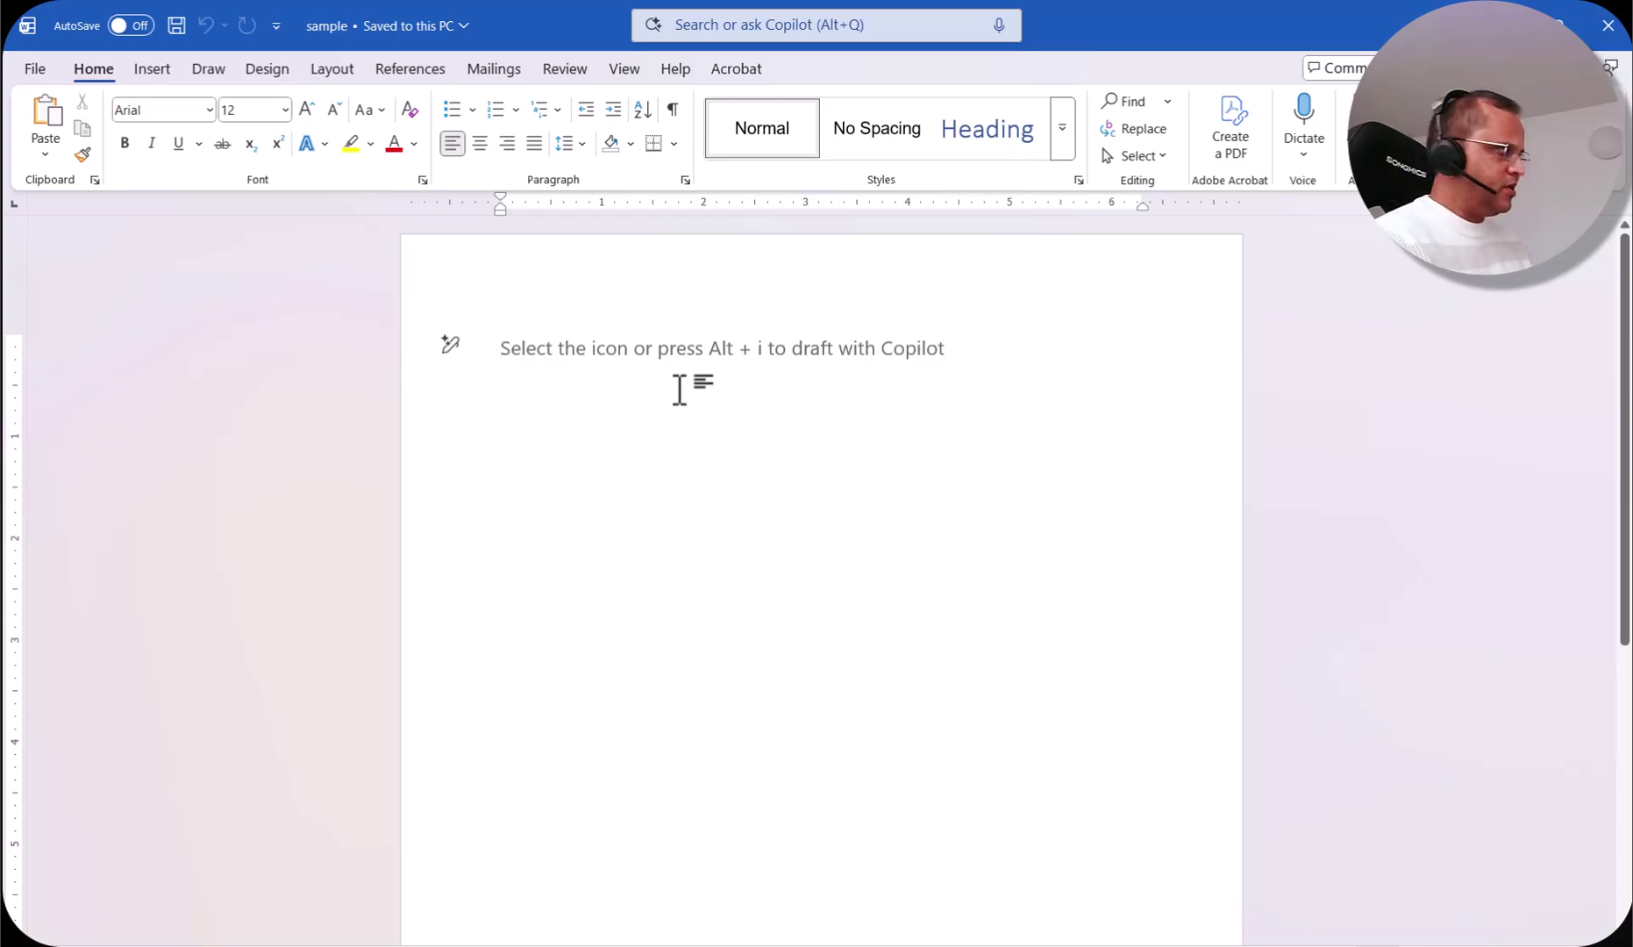
Step: Type a one-line introduction with the user's name in sample, then save and close Word
type("I am")
key("BackSpace")
key("BackSpace")
key("BackSpace")
key("BackSpace")
key("BackSpace")
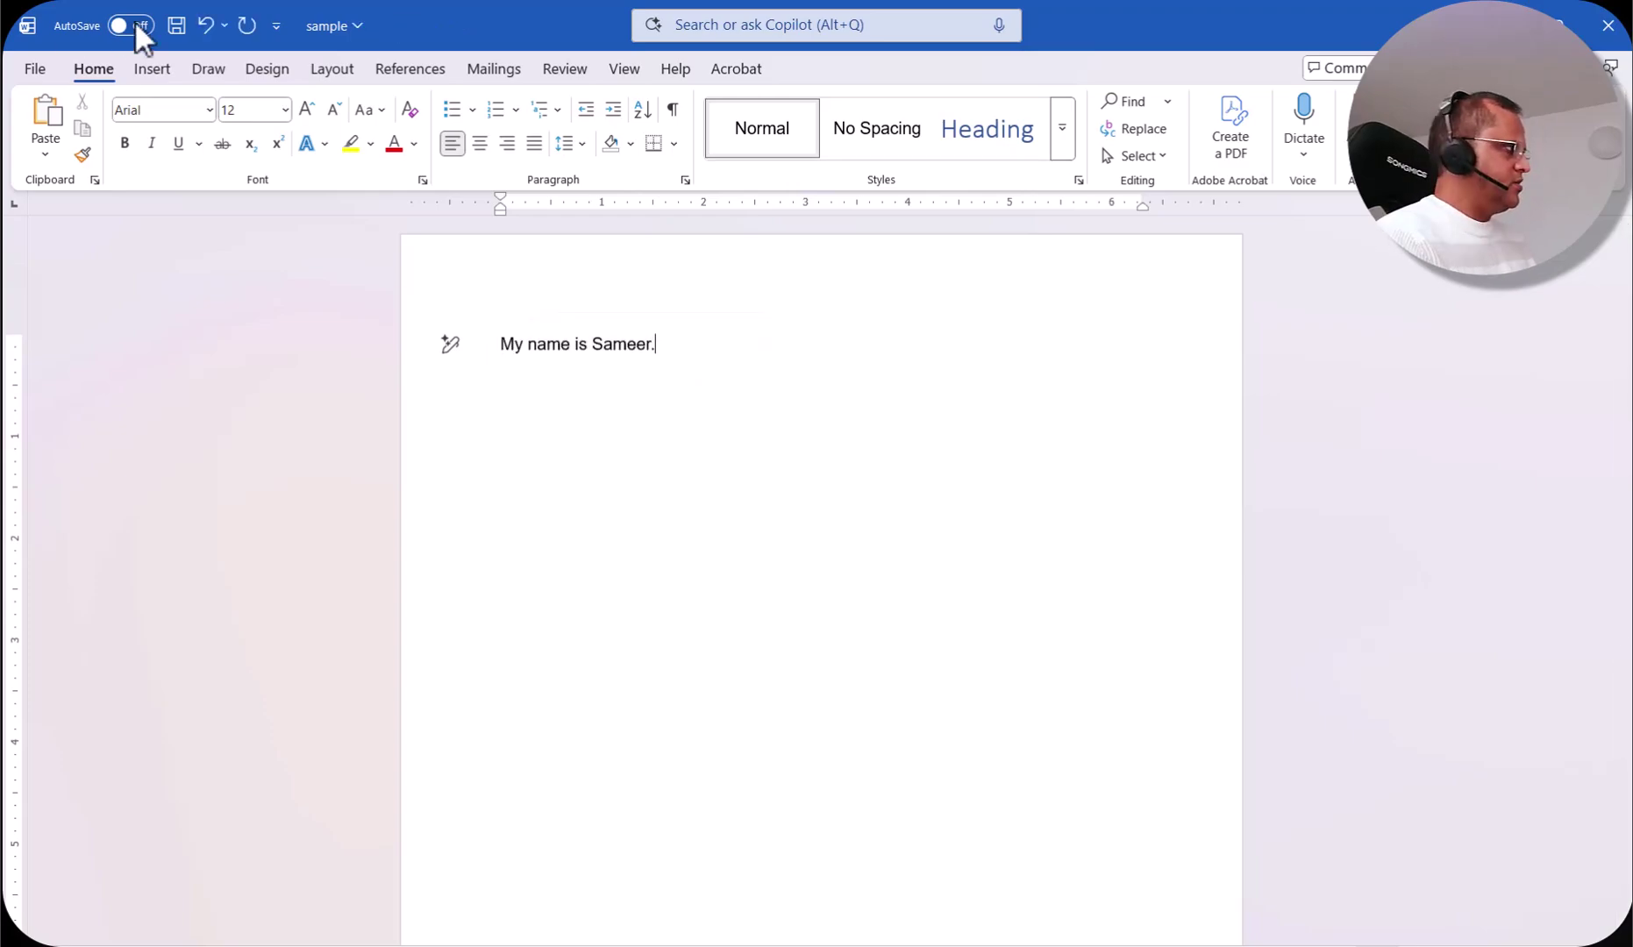
left_click(176, 26)
left_click(1608, 25)
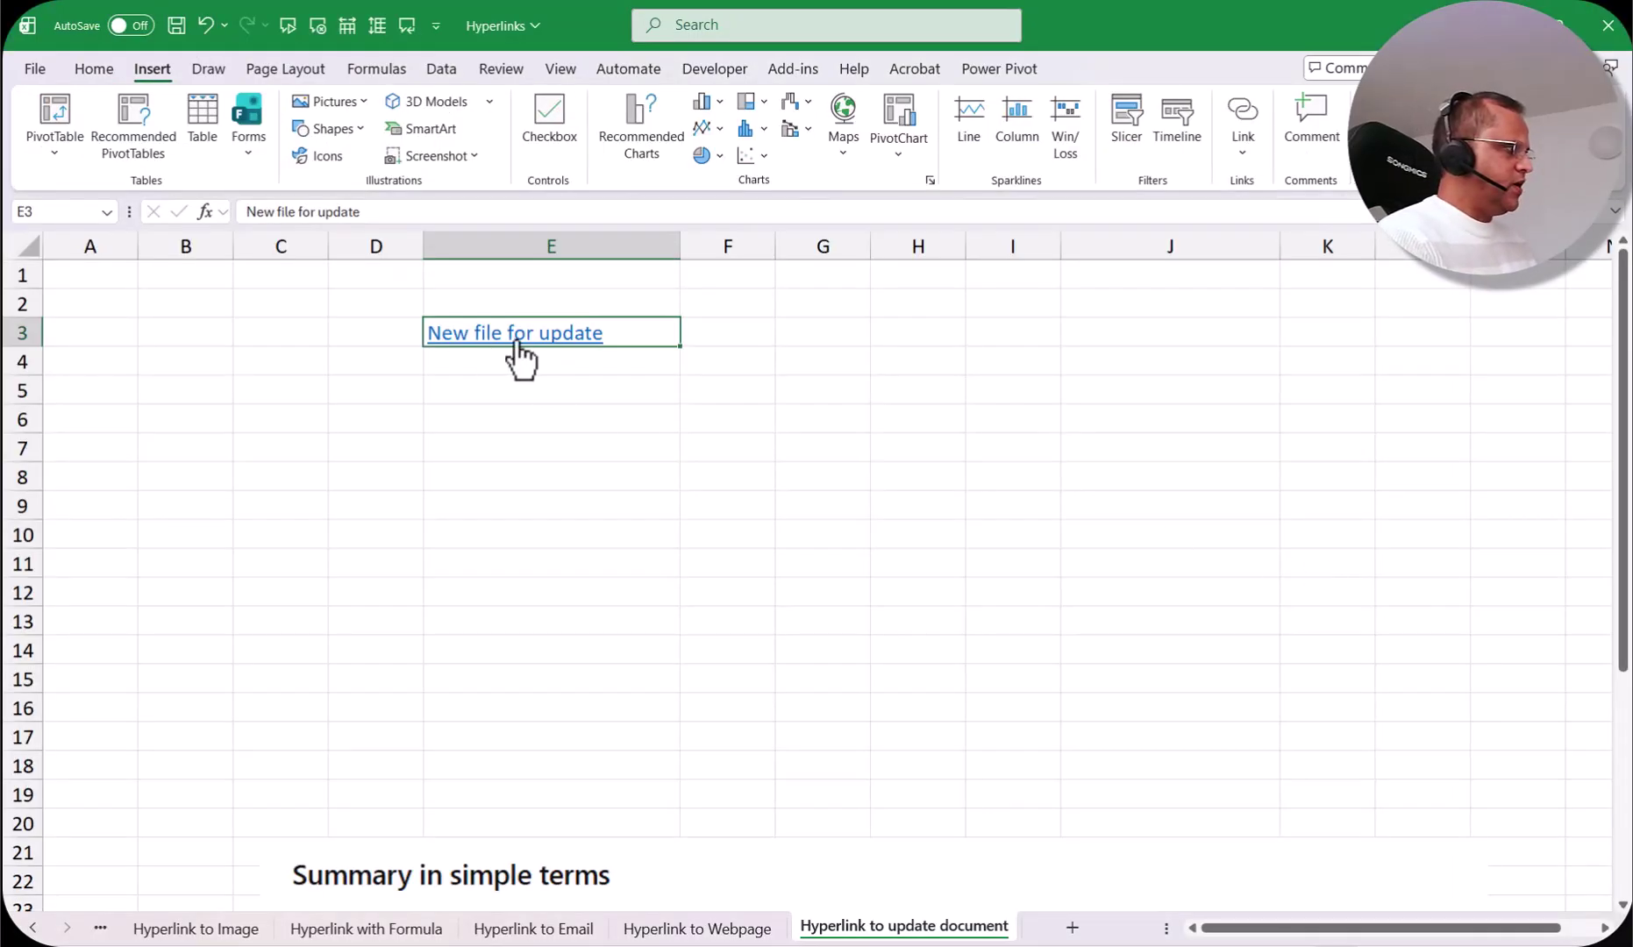
Step: Add the surname and 'I am living in Germany.' to sample, save, and verify it reopens from E3
left_click(553, 342)
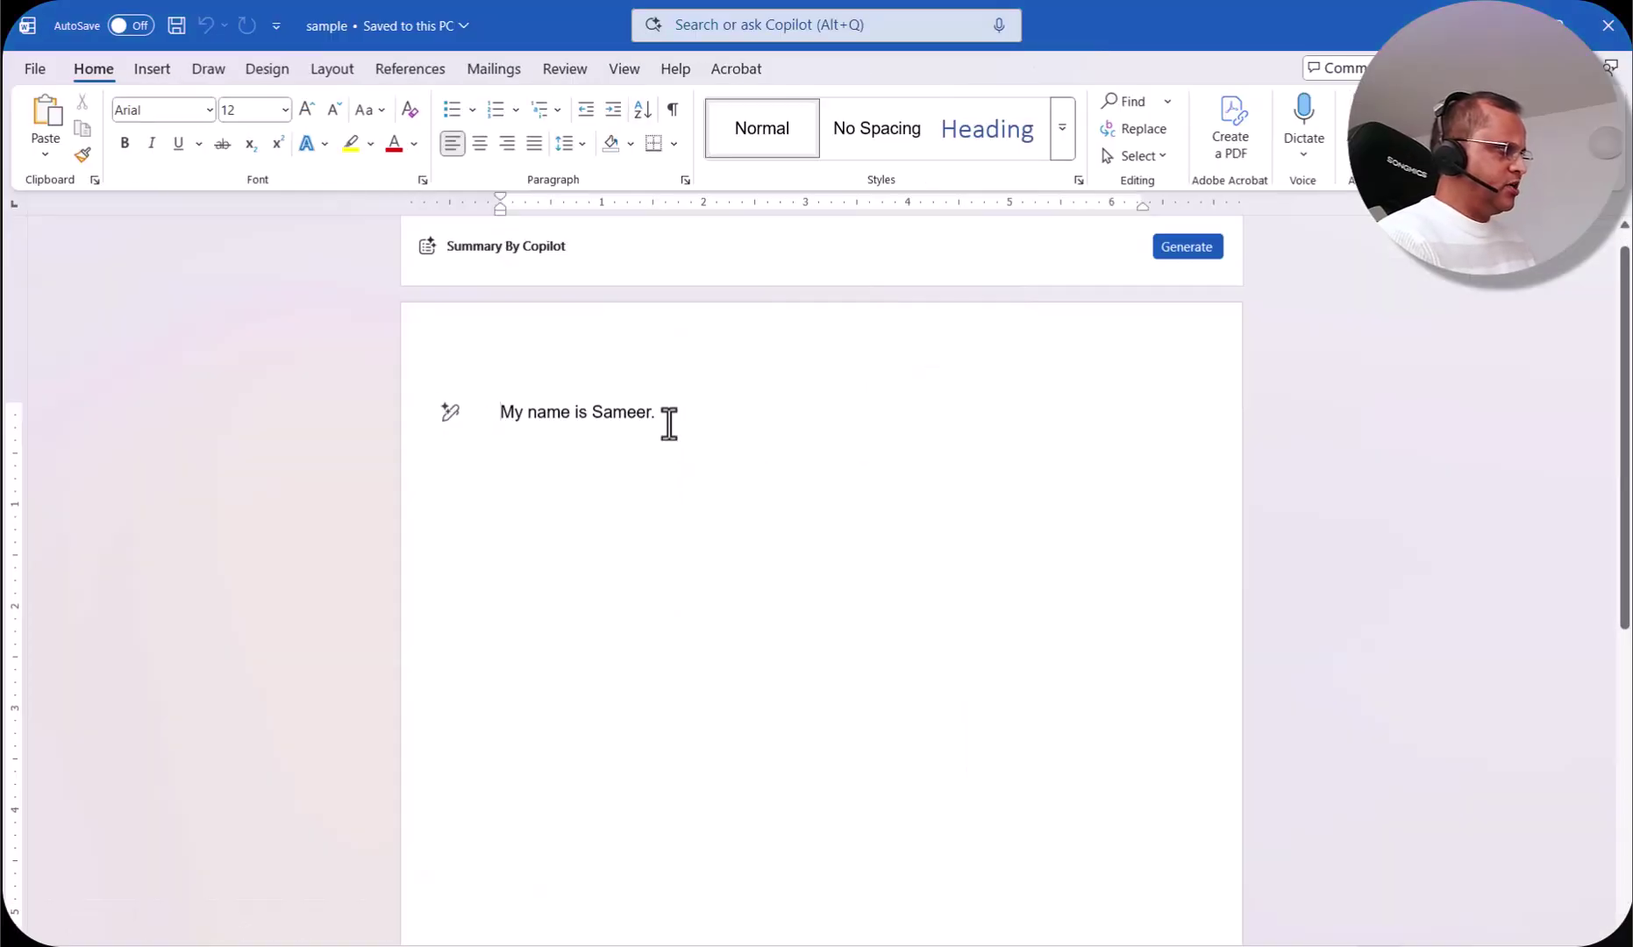
left_click(649, 415)
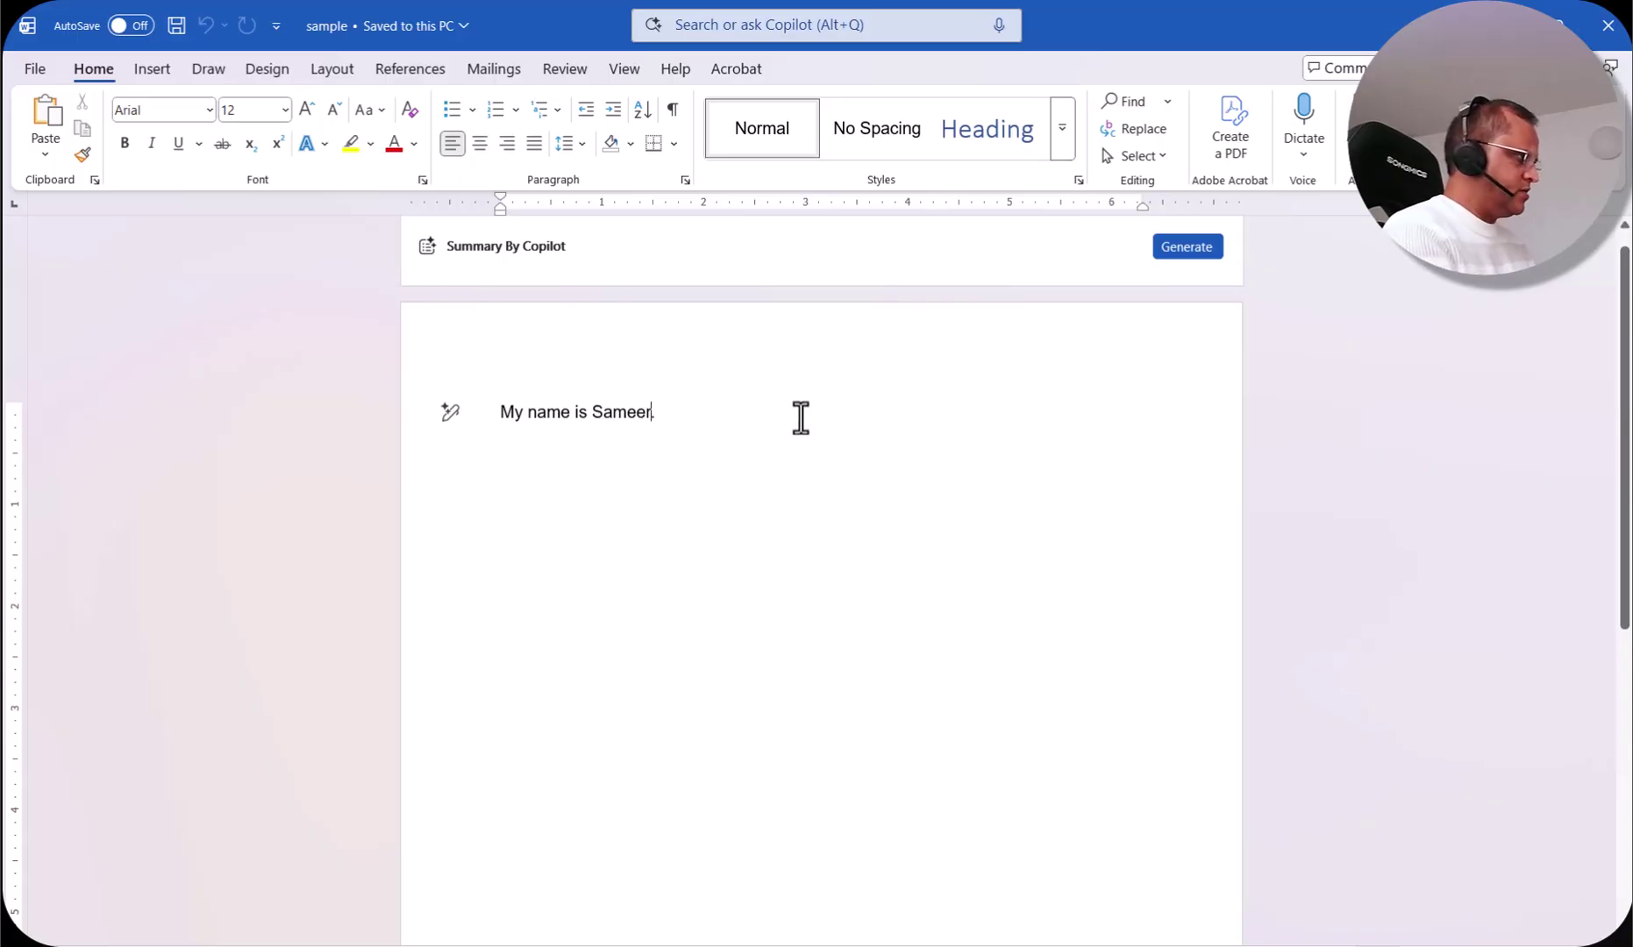
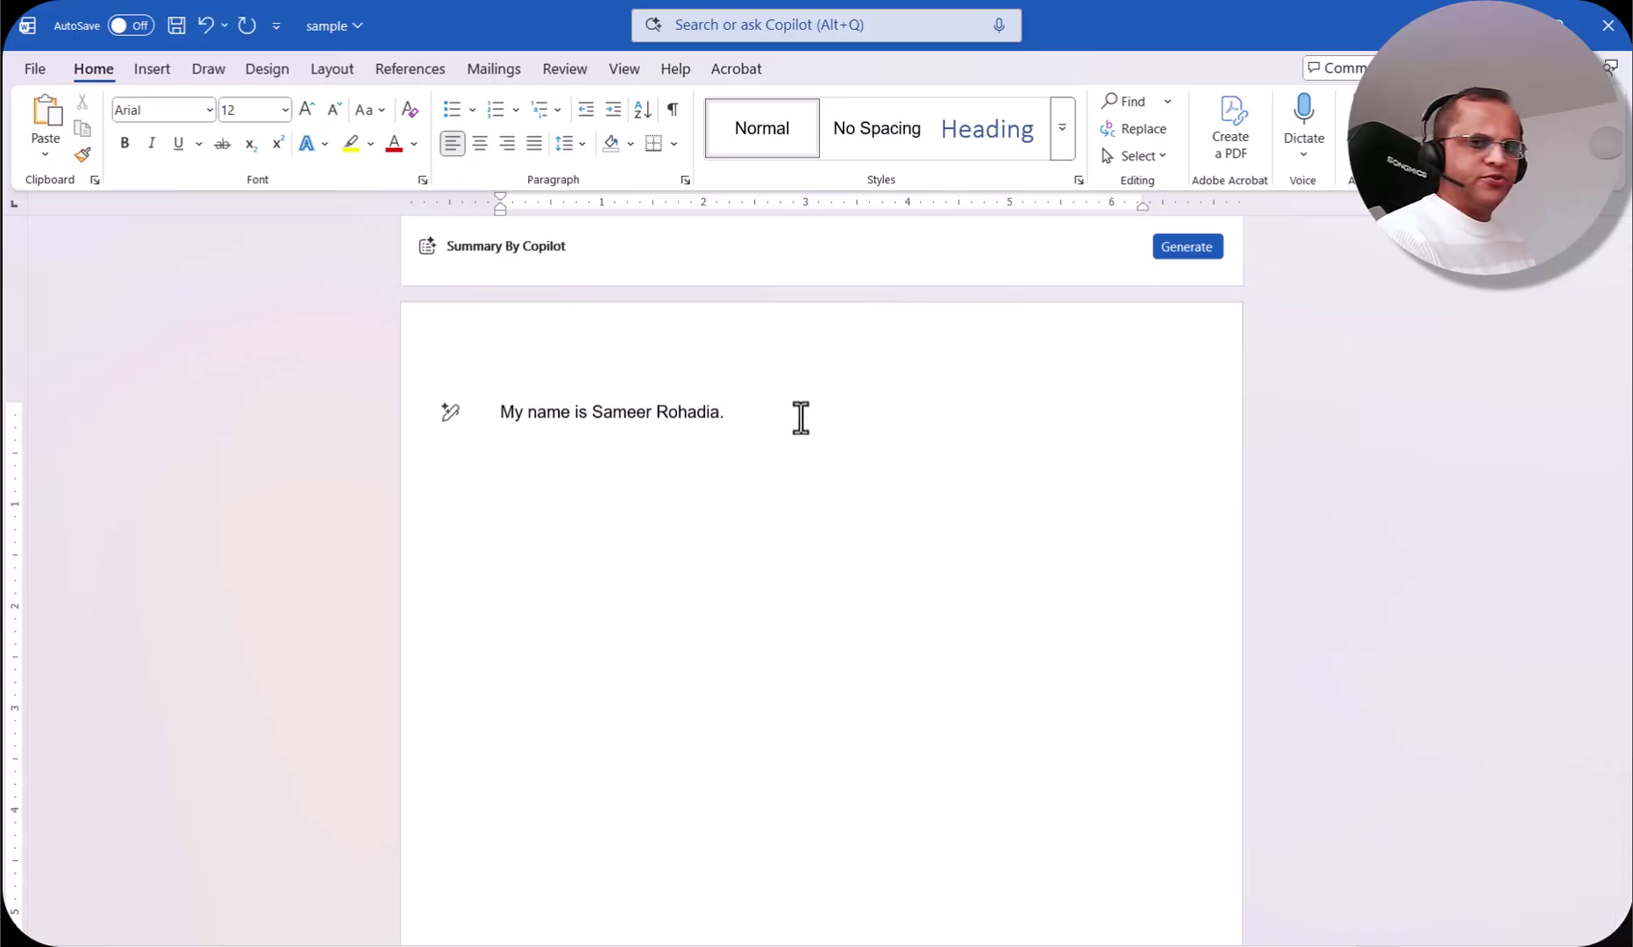
left_click(762, 416)
type("I am living in Germany")
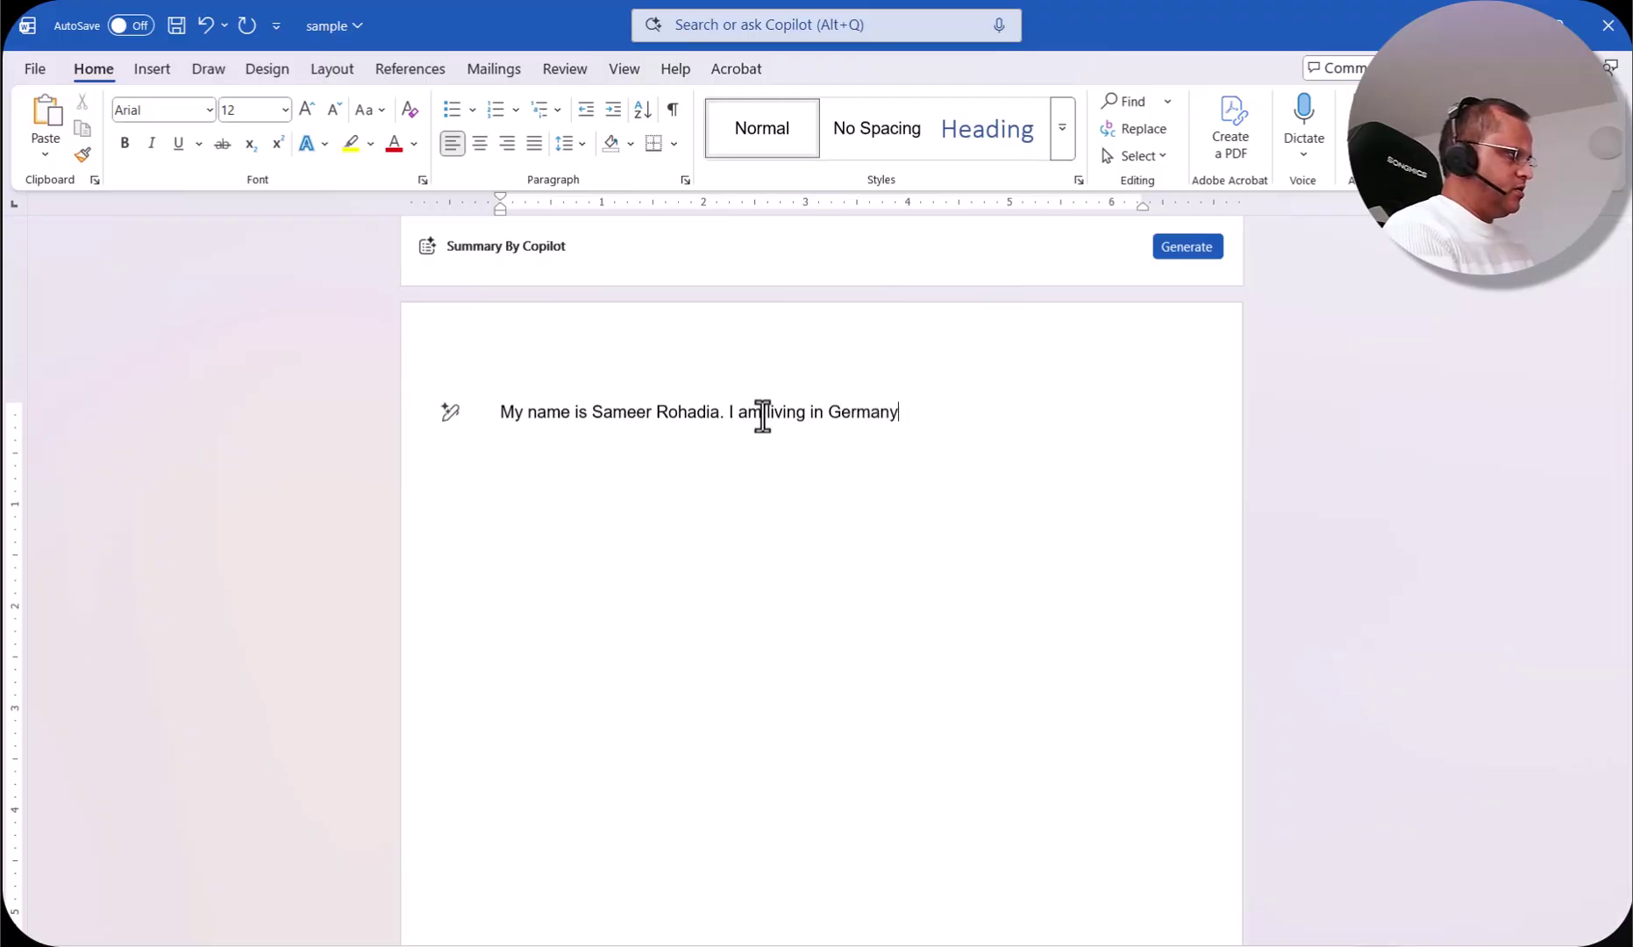
type(".")
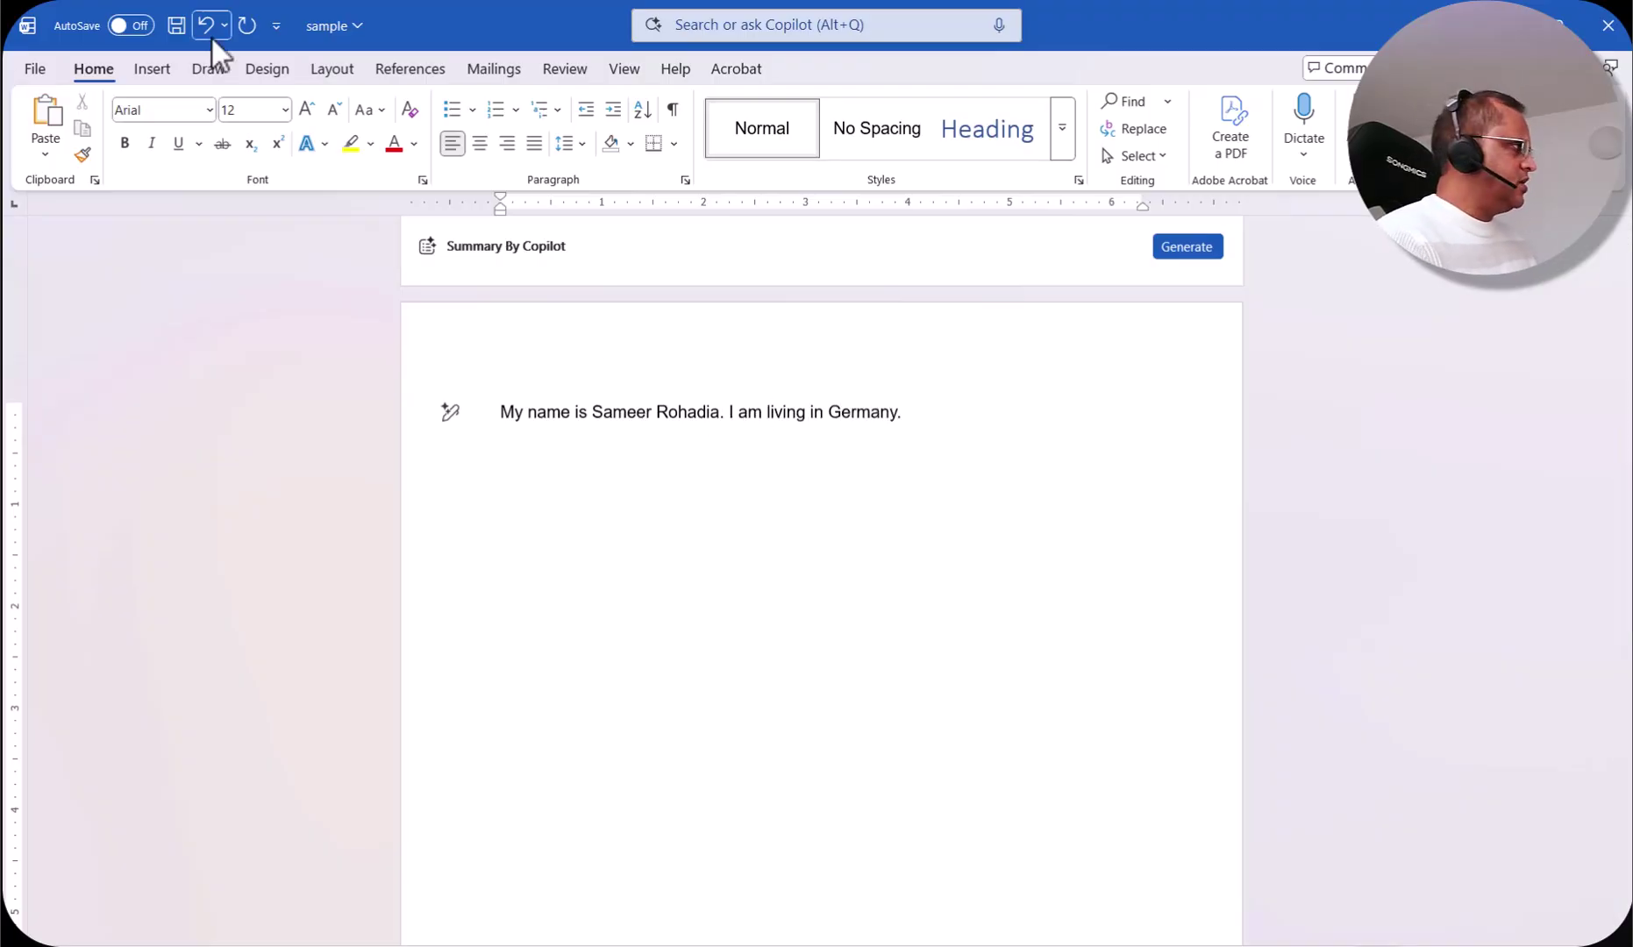
left_click(175, 26)
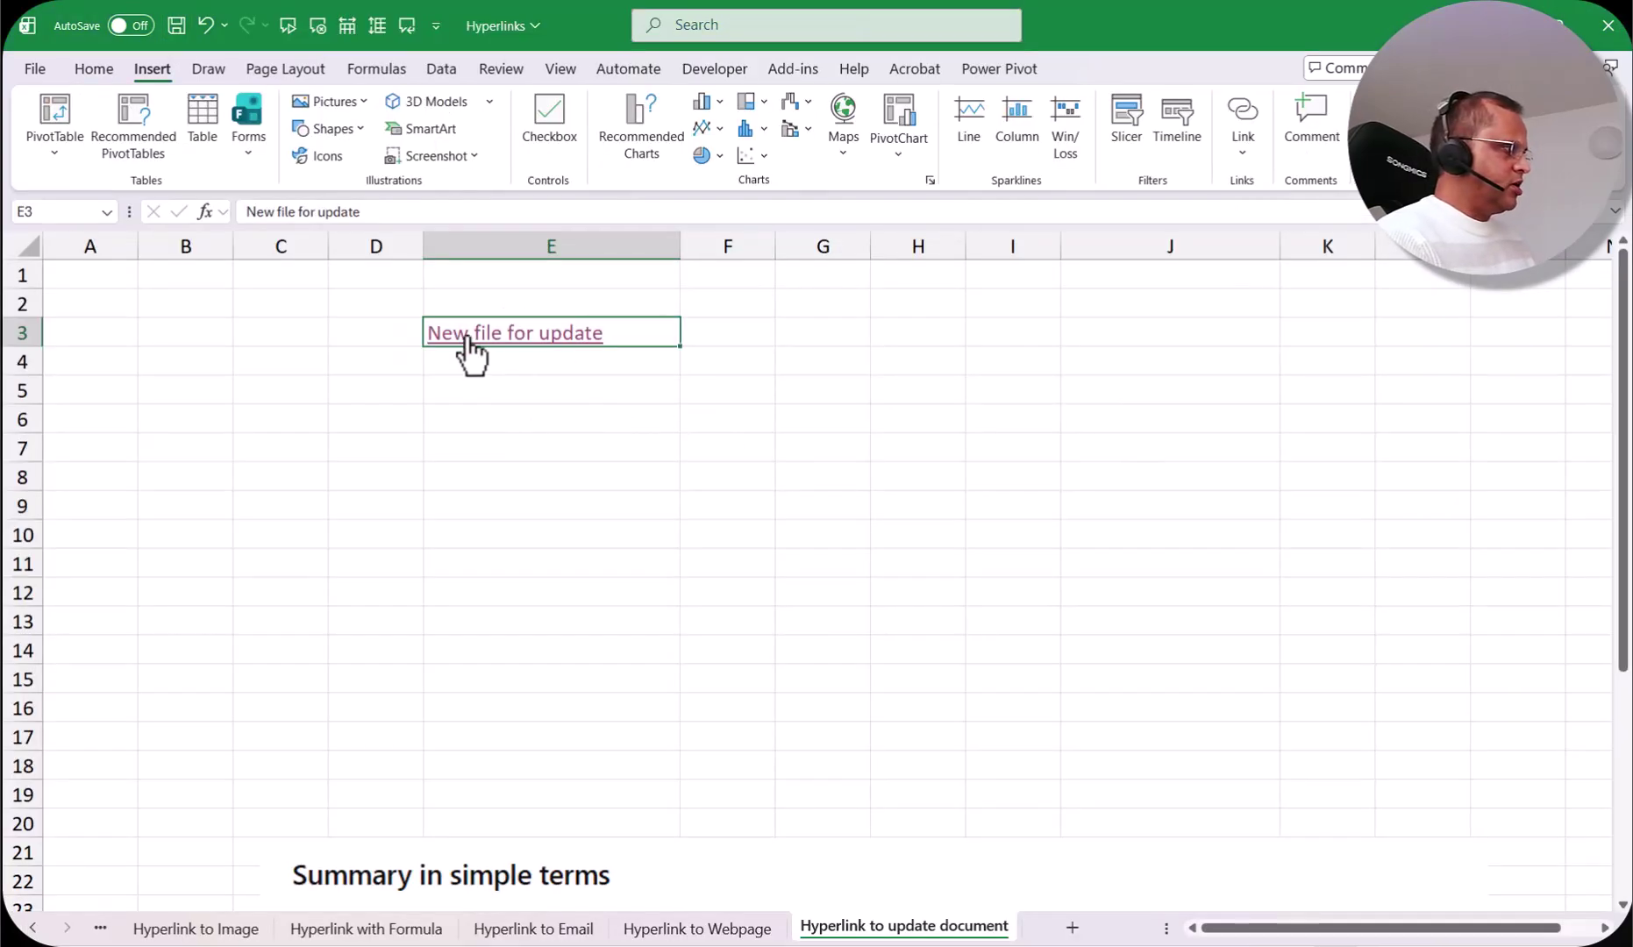
left_click(511, 347)
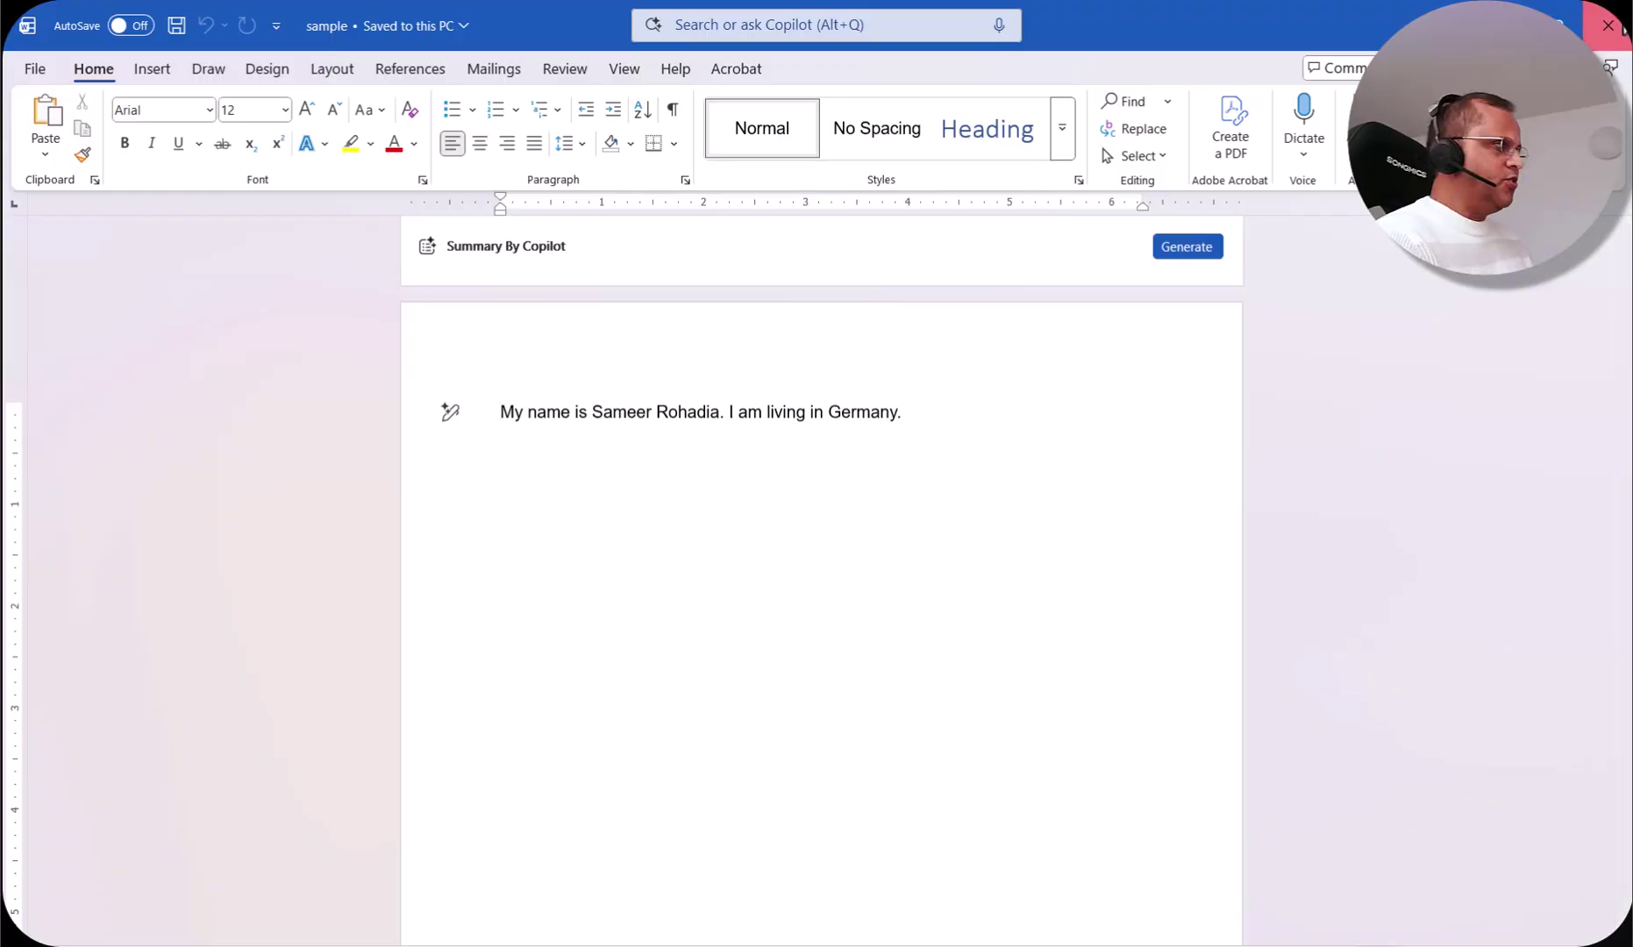
left_click(1607, 25)
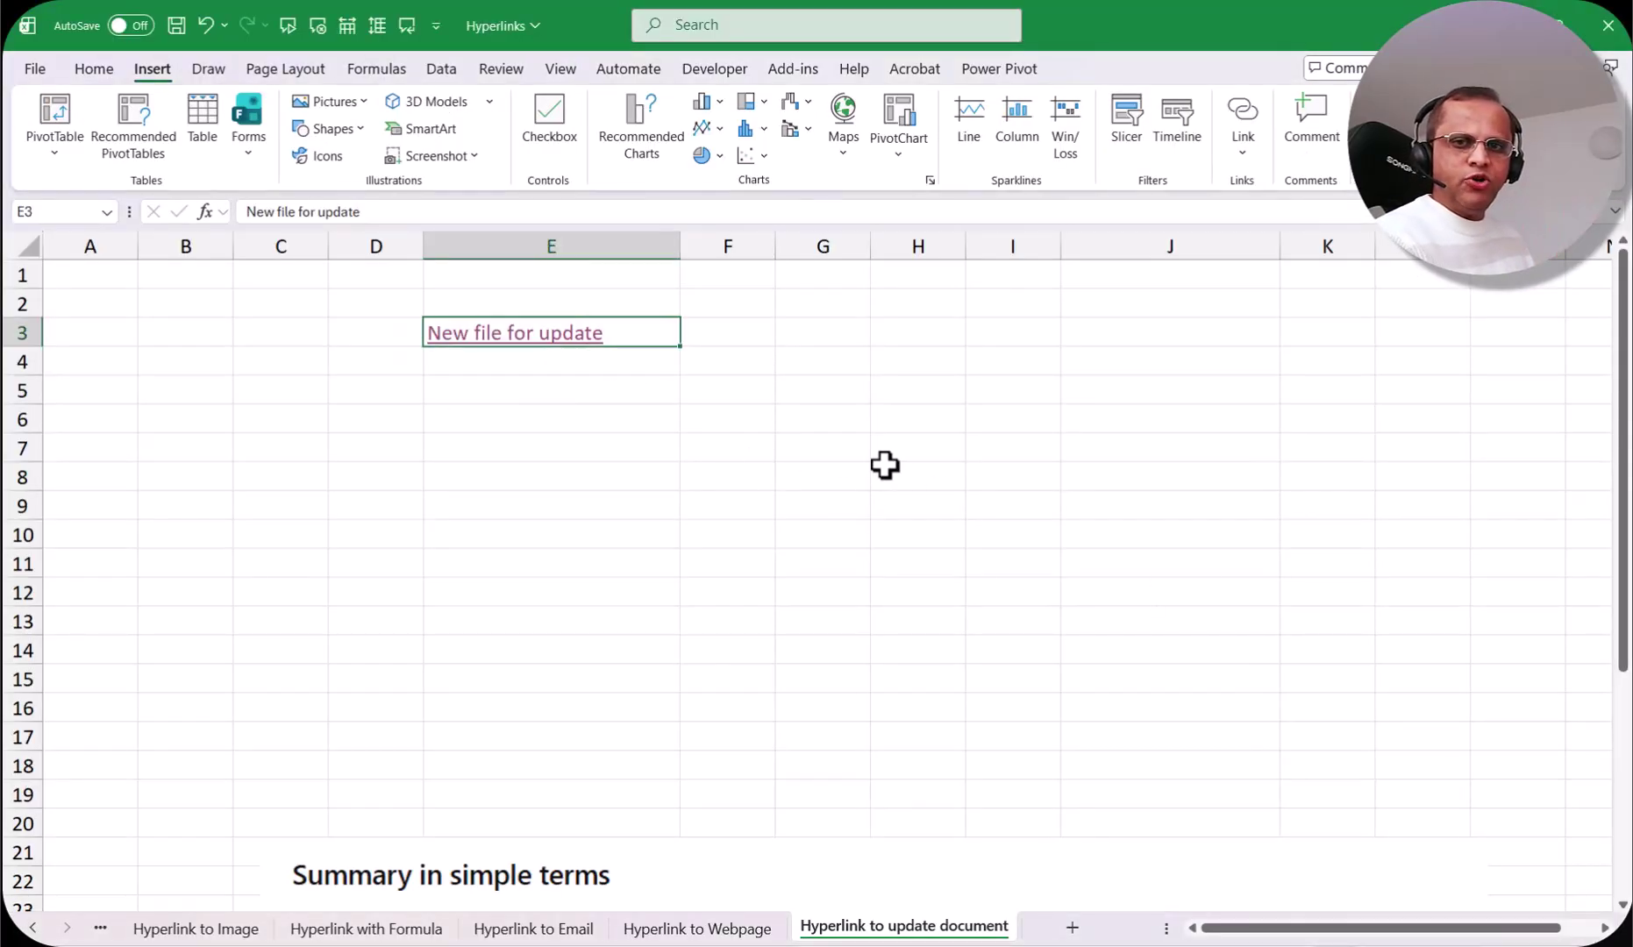
Step: Scroll down to the 'Summary in simple terms' table comparing editing later versus now
scroll(1316, 456, "down", 4)
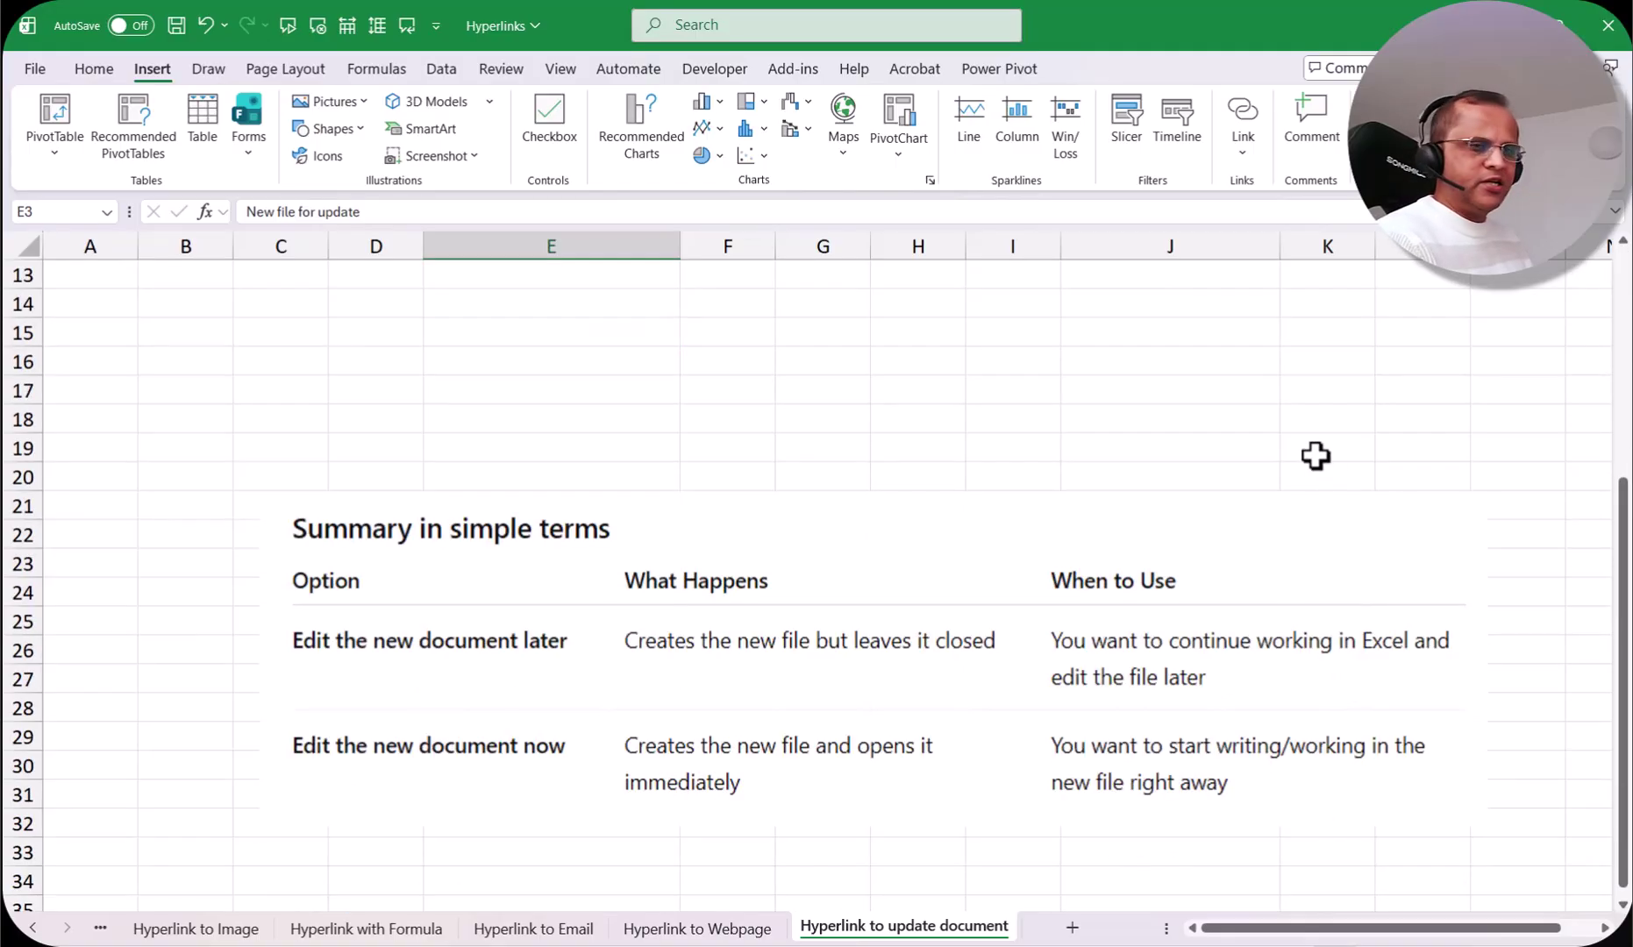
scroll(1439, 570, "down", 2)
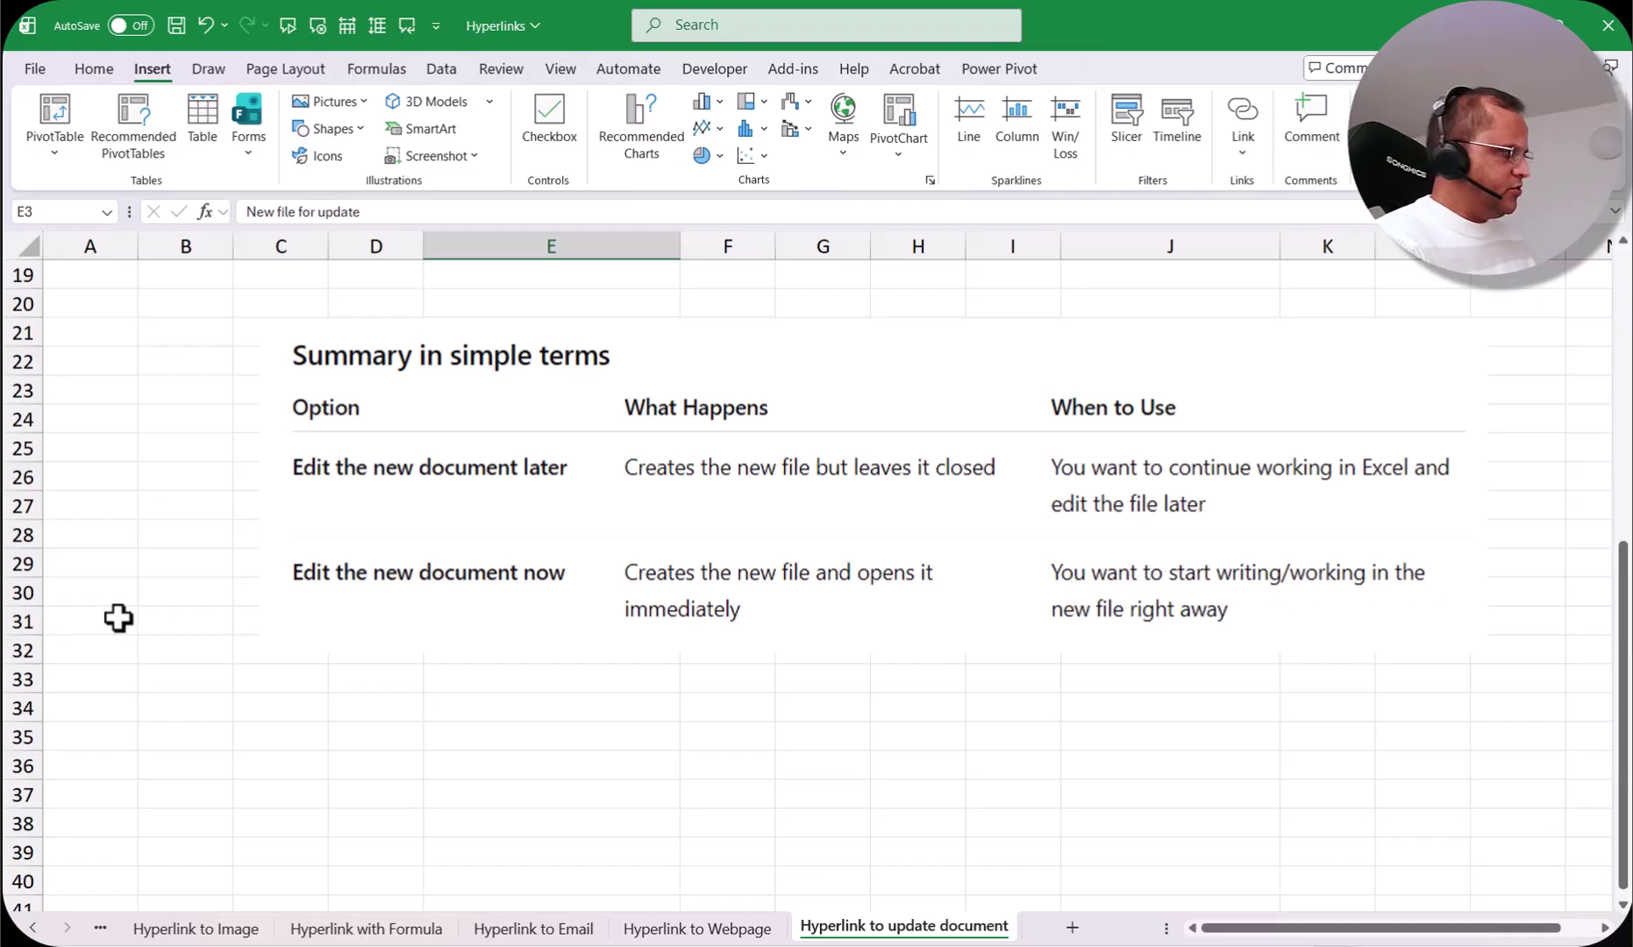
Step: Scroll back up to row 1 and the New file for update link in E3
scroll(1029, 638, "up", 1)
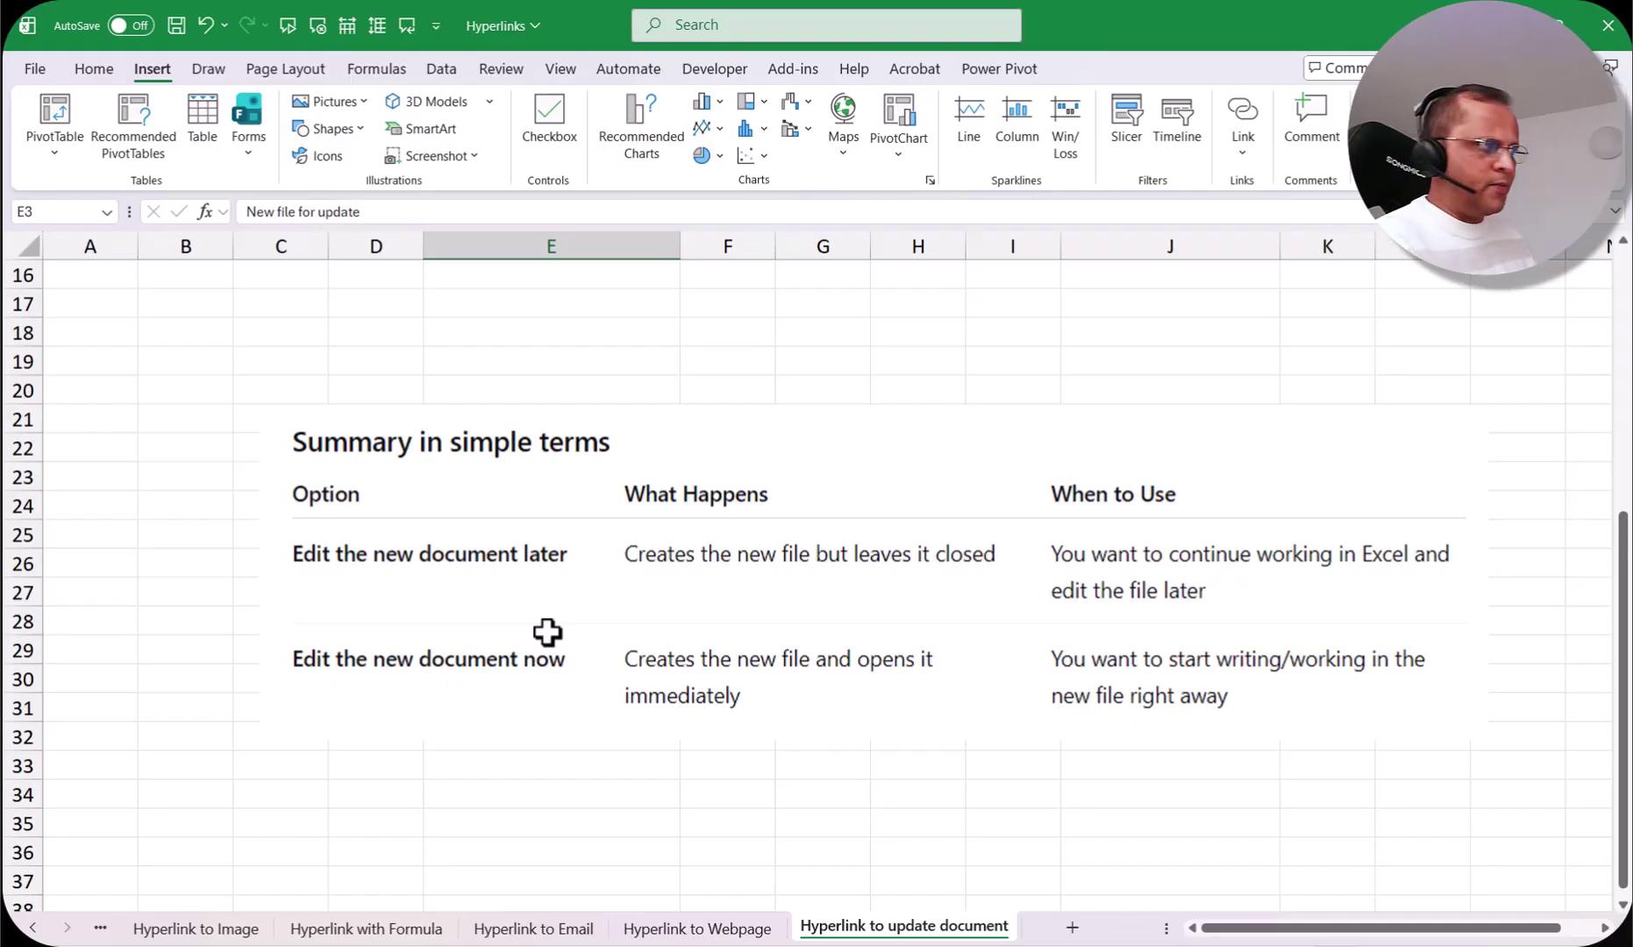
scroll(547, 632, "up", 5)
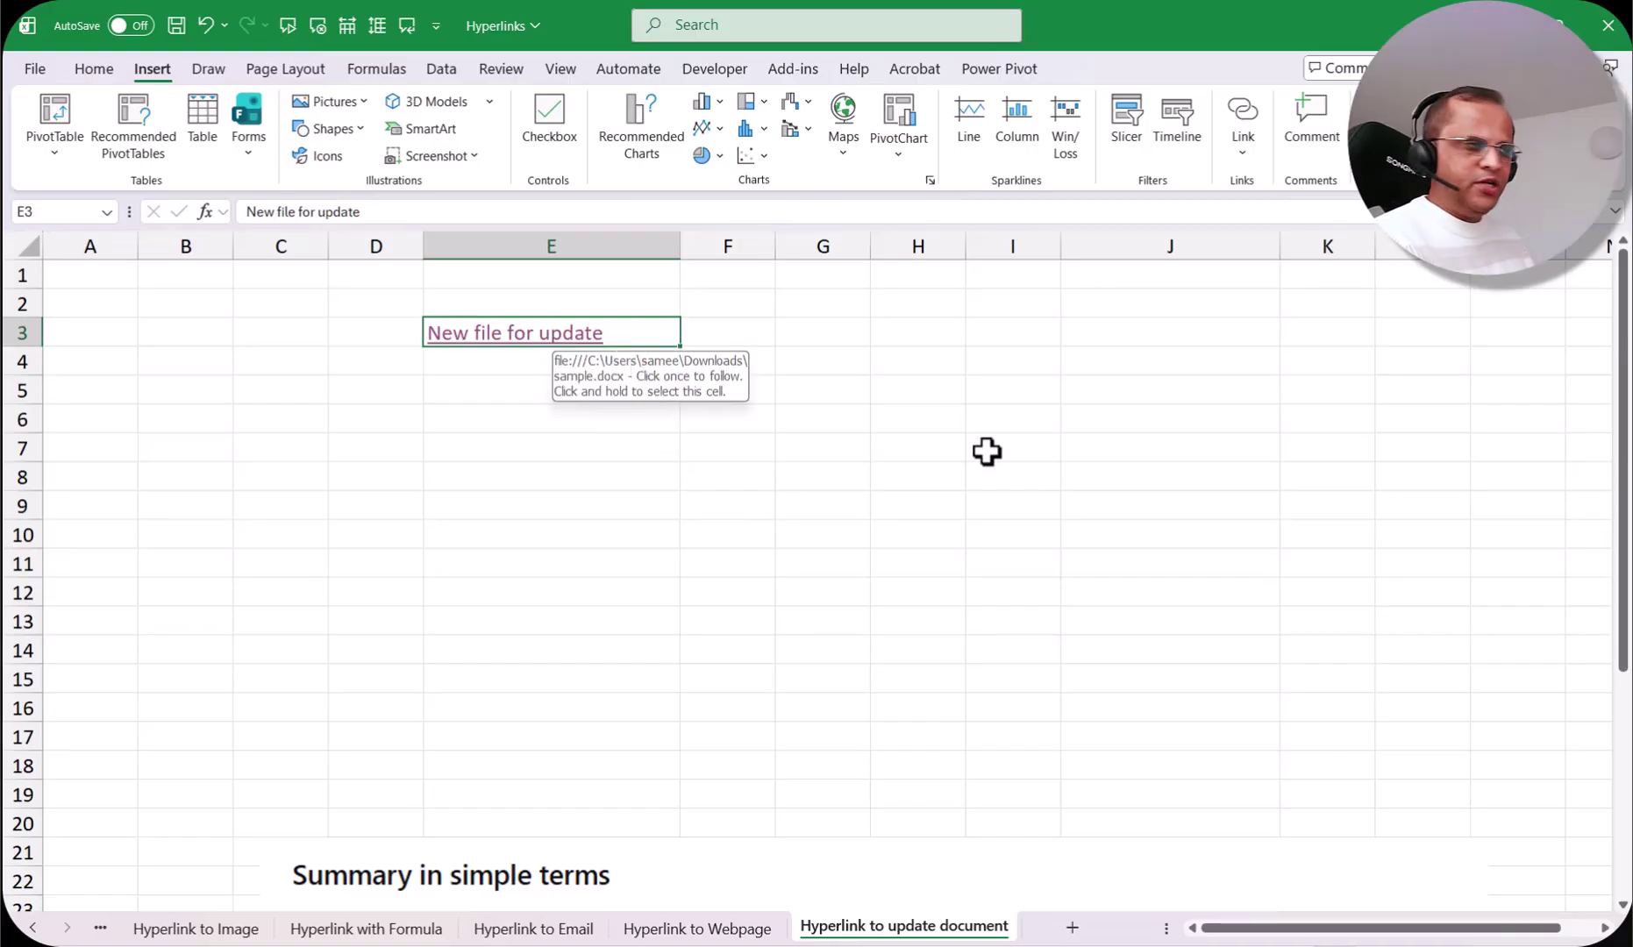
Step: Add the ScreenTip 'Create a new Word file' to the E3 hyperlink
right_click(622, 332)
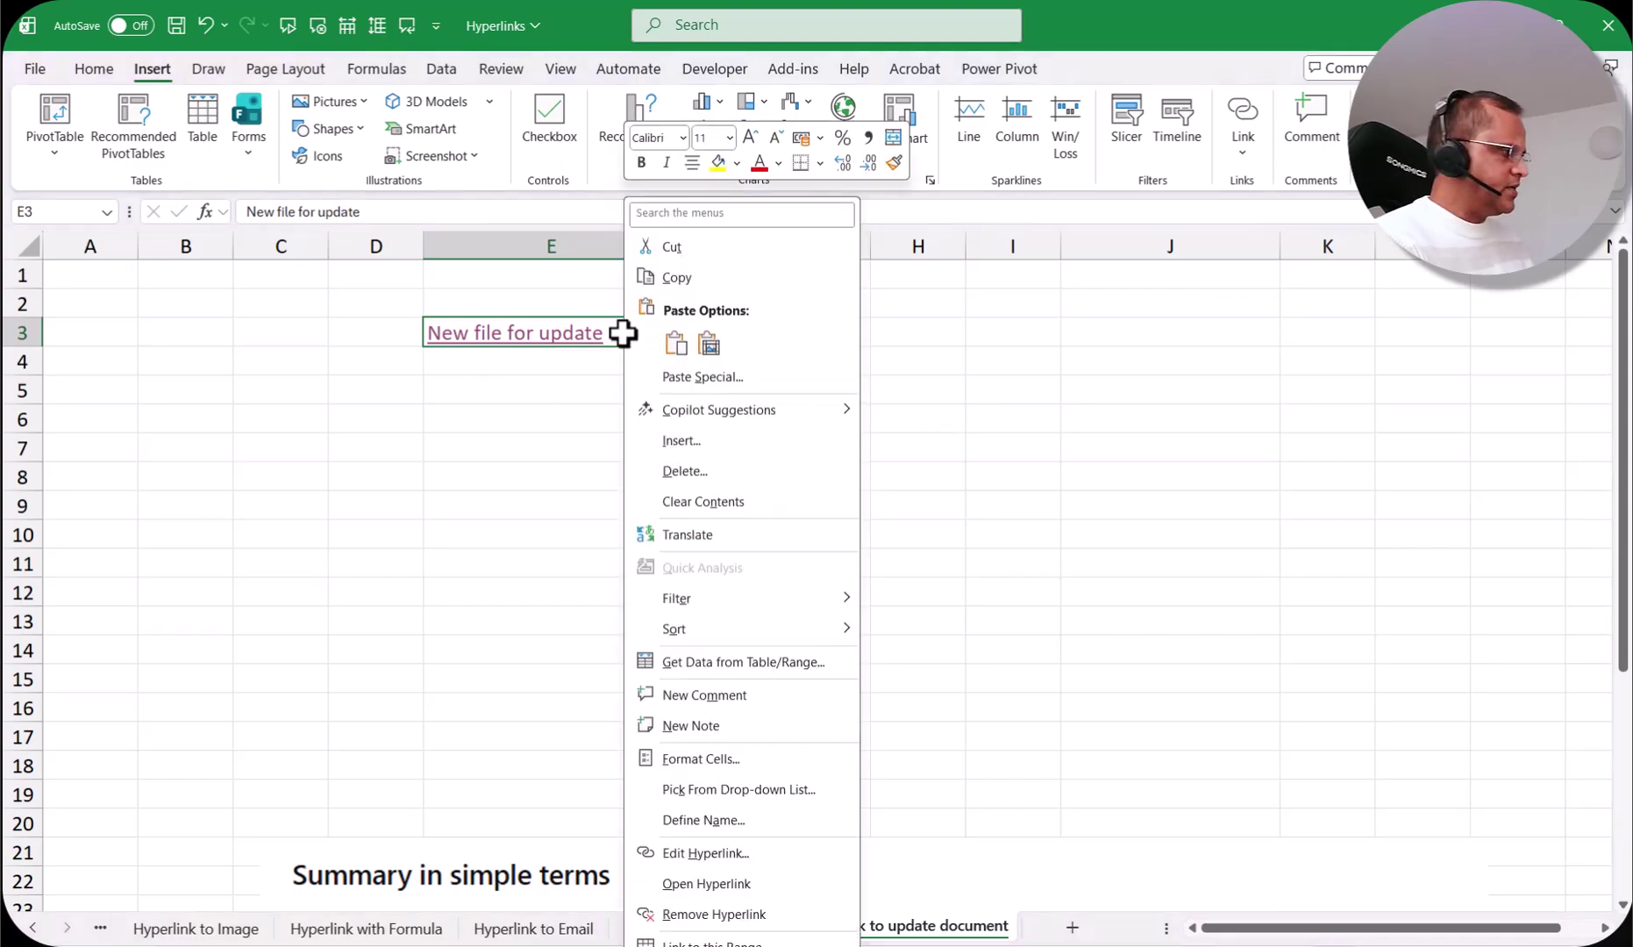
left_click(738, 856)
left_click_drag(766, 631, 774, 420)
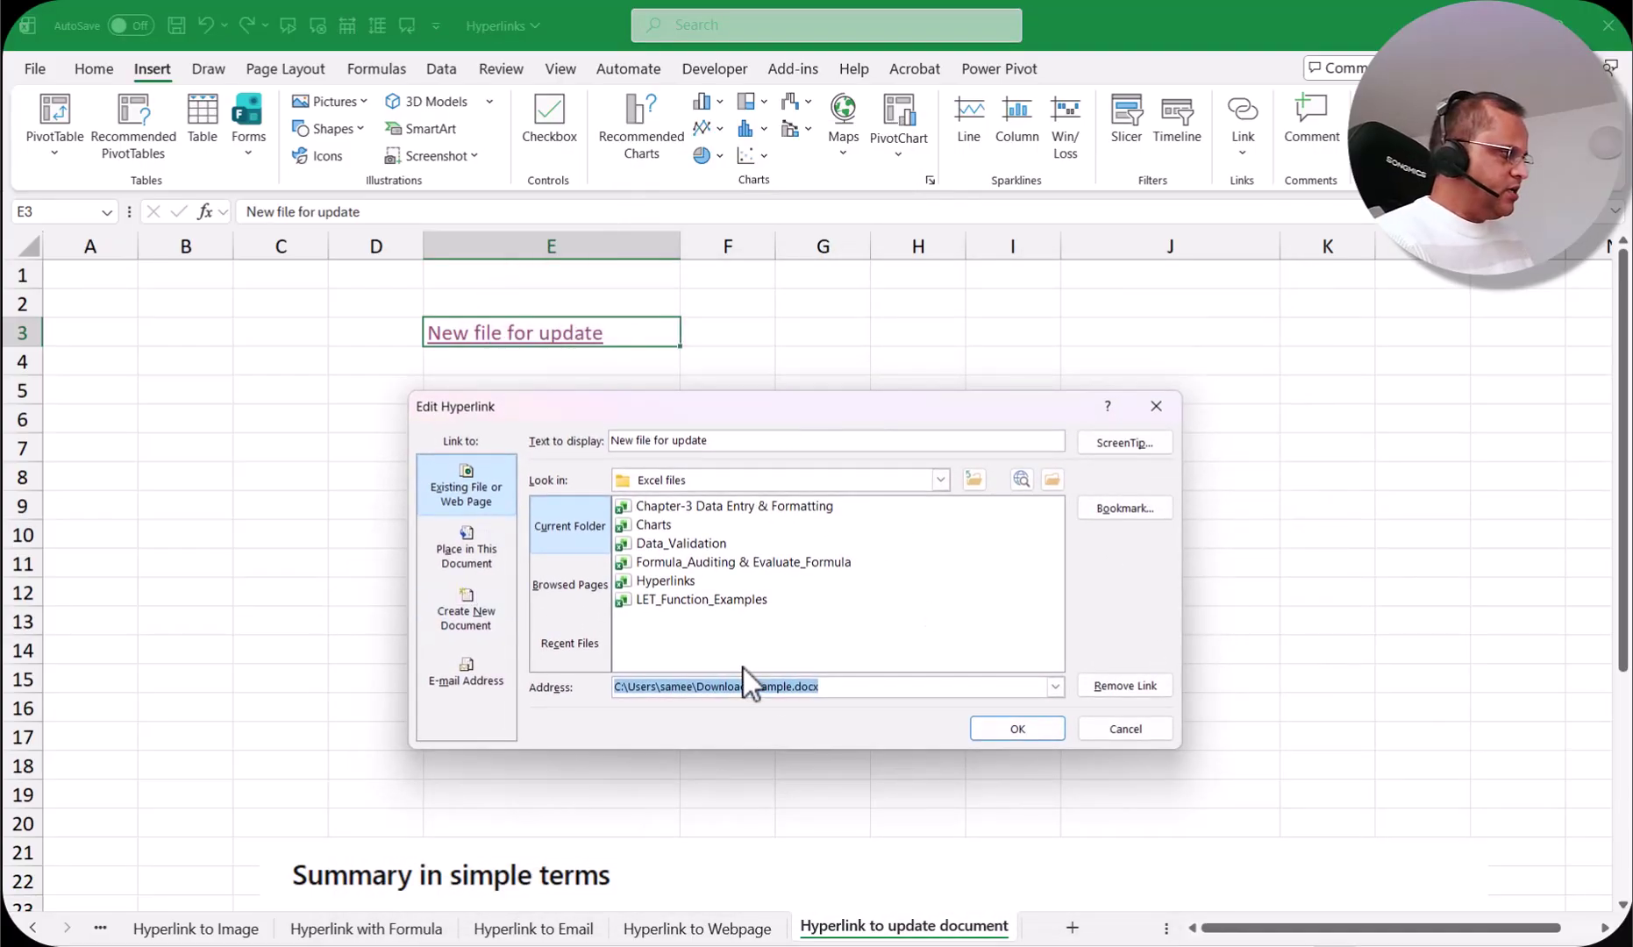
left_click(1121, 452)
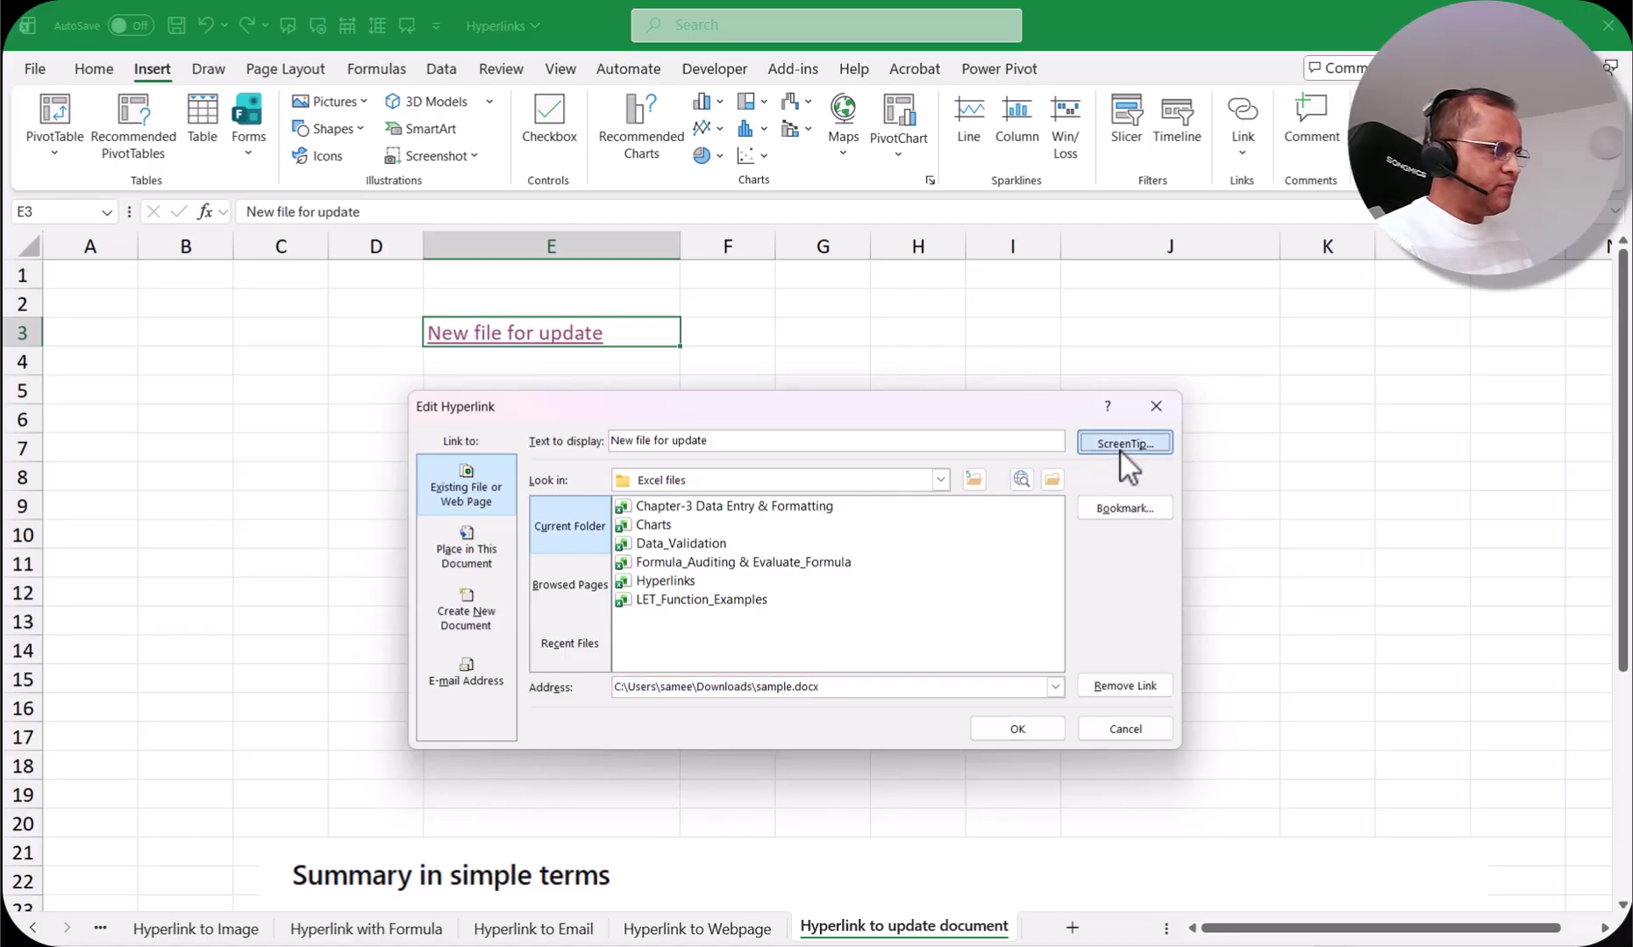
left_click_drag(747, 794, 729, 412)
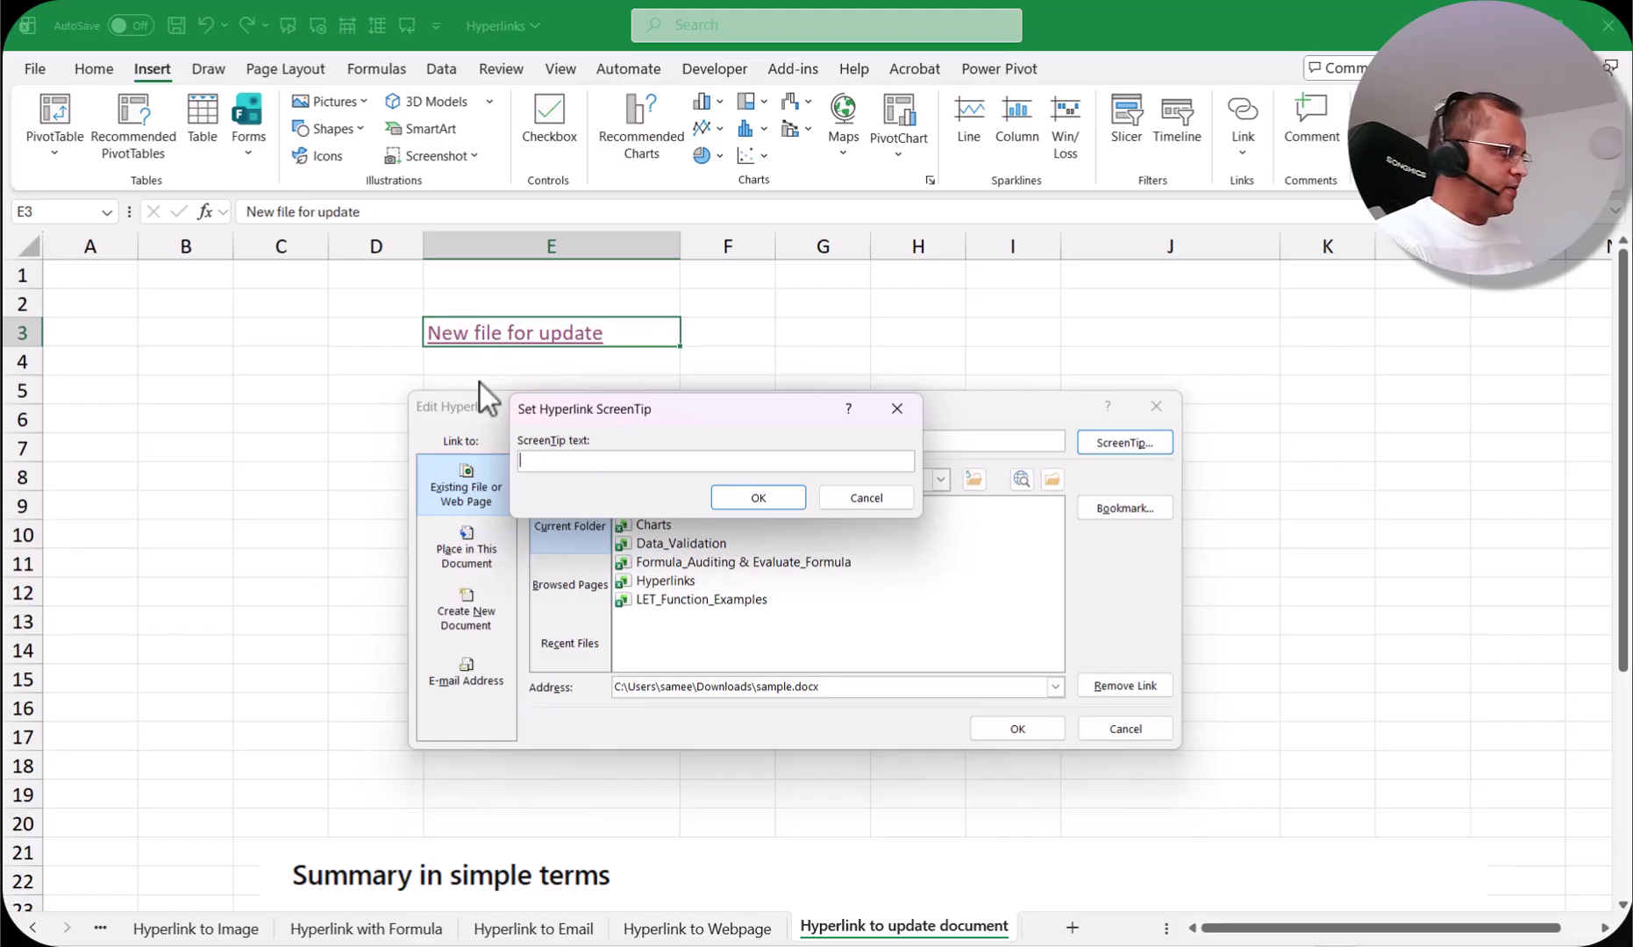
type("Cr")
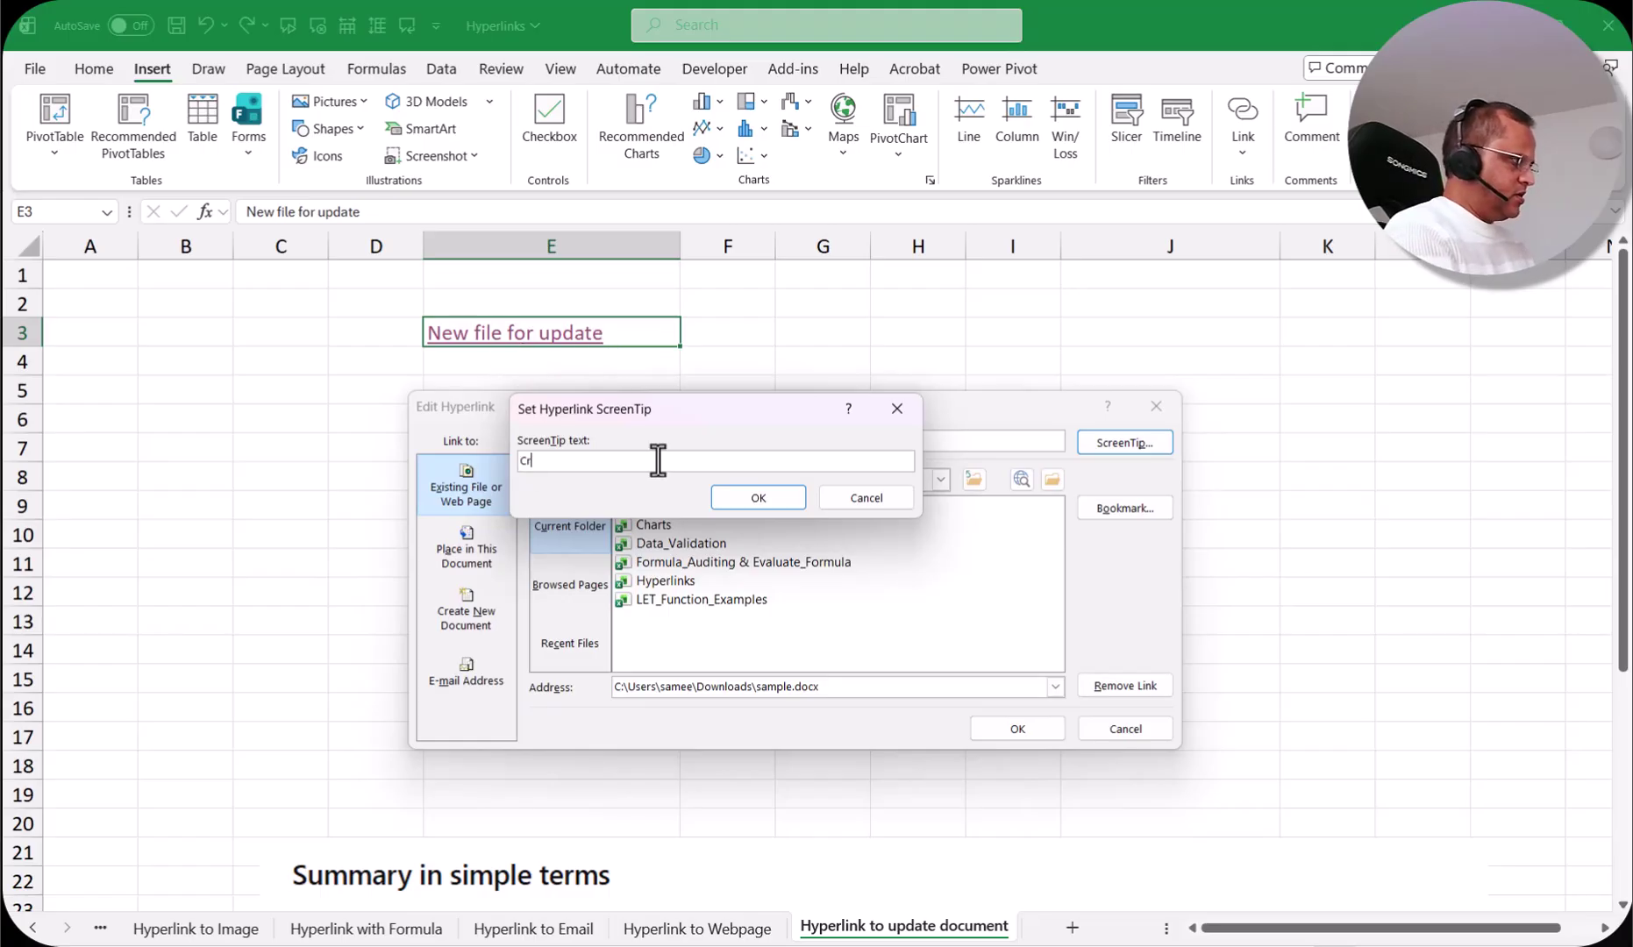
type("eate a new Word file.")
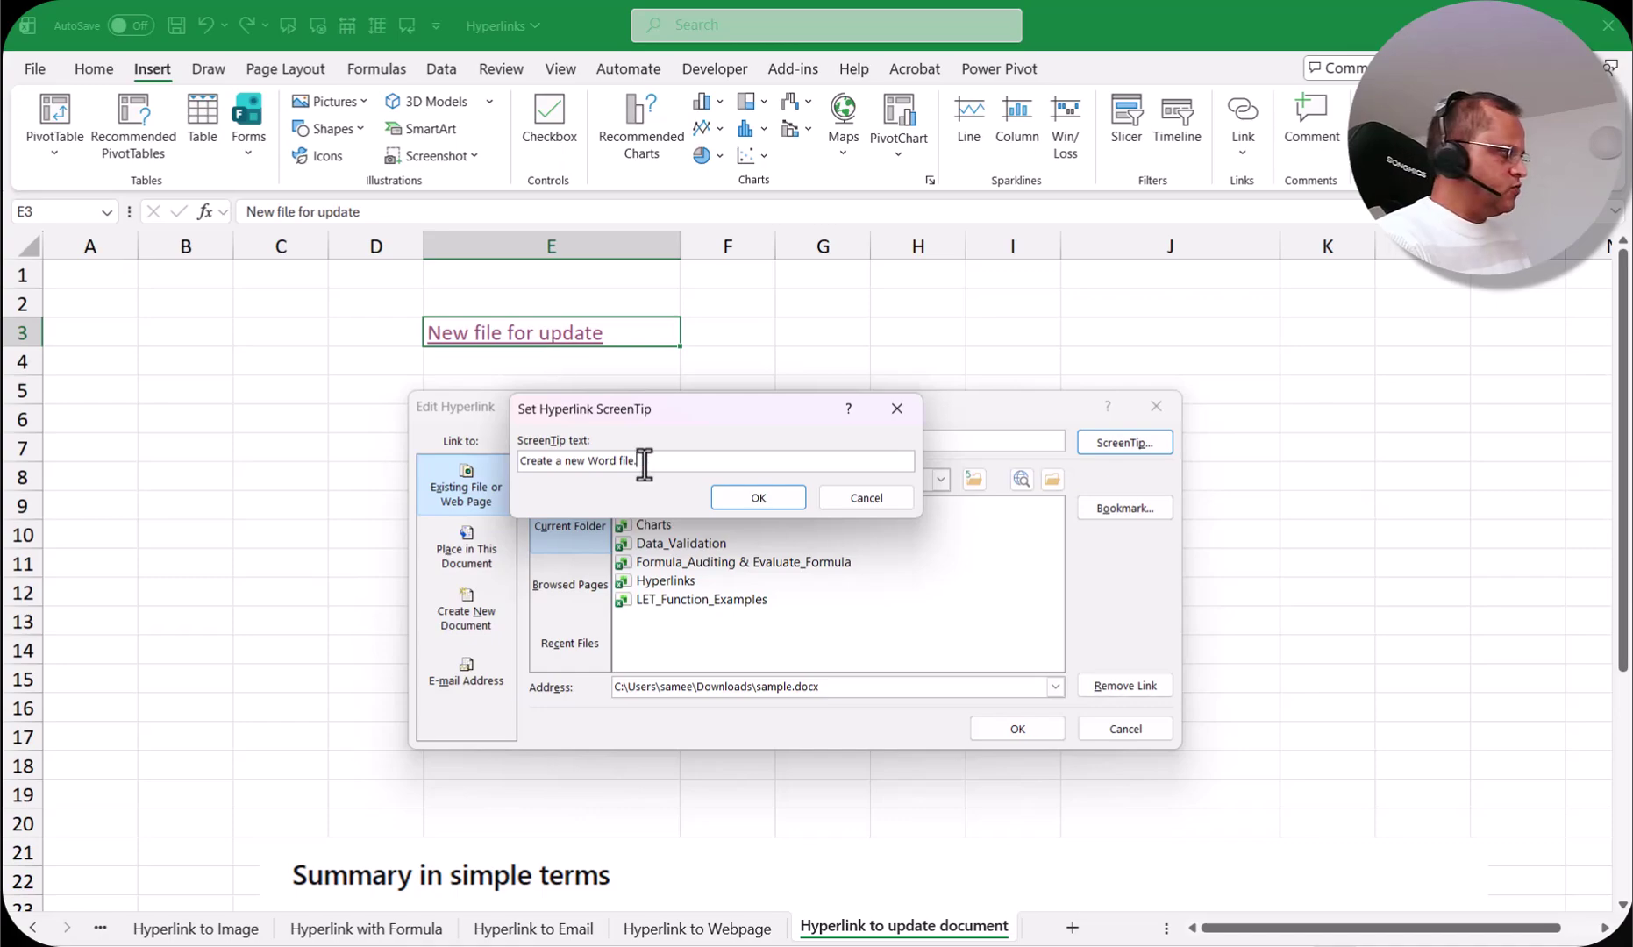
left_click(759, 497)
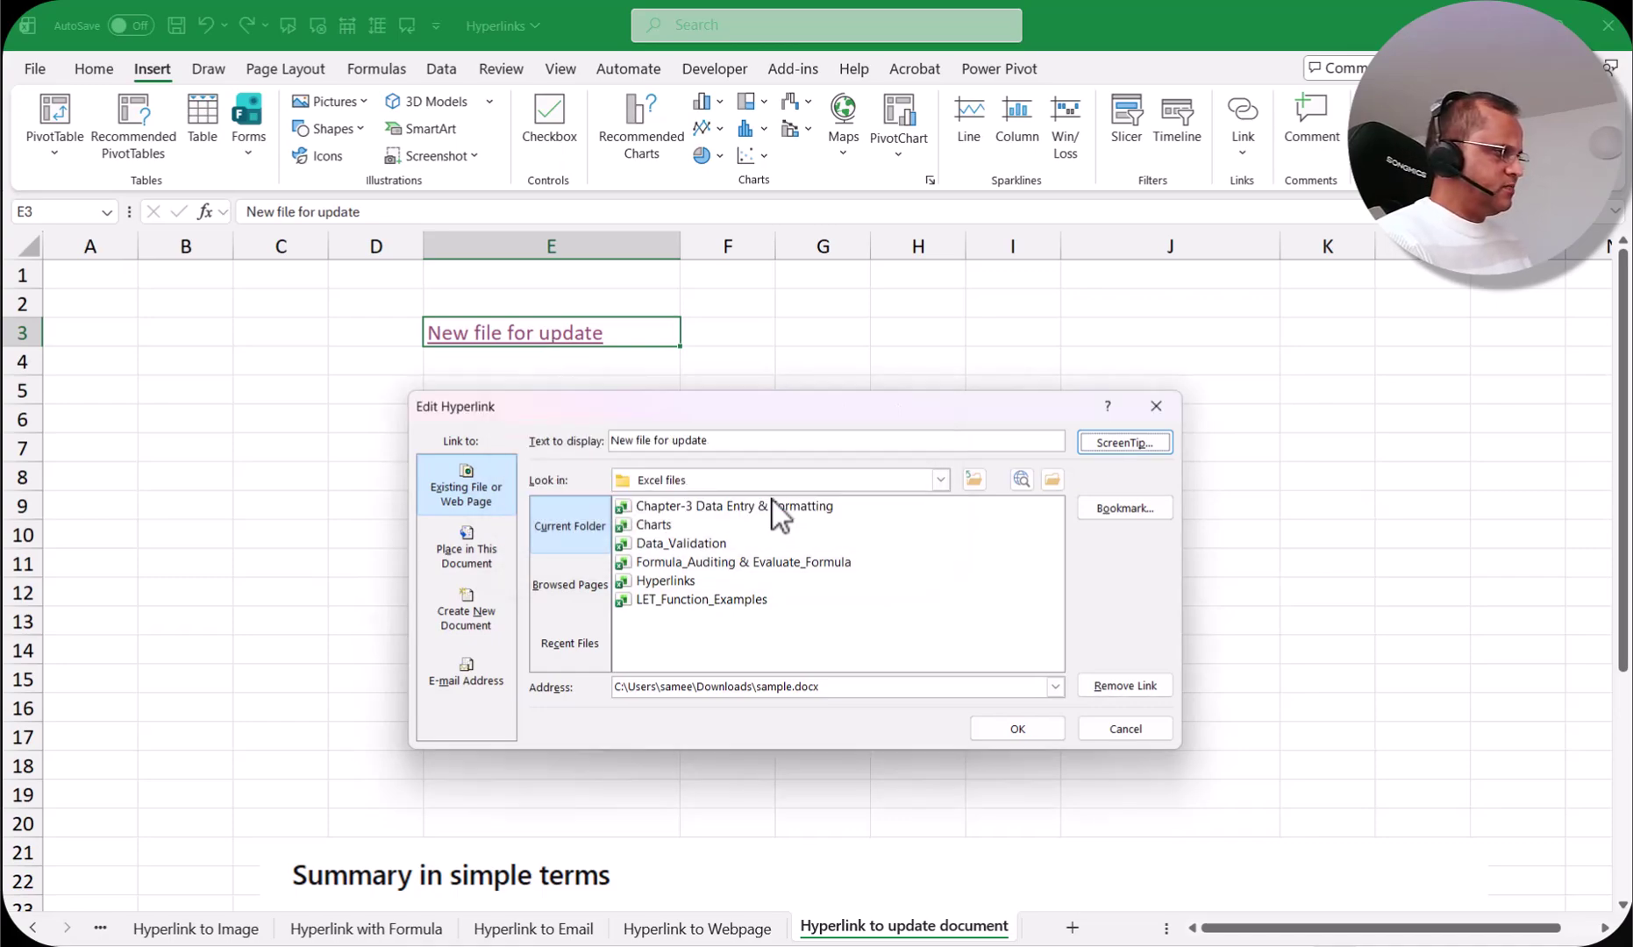
left_click(1005, 729)
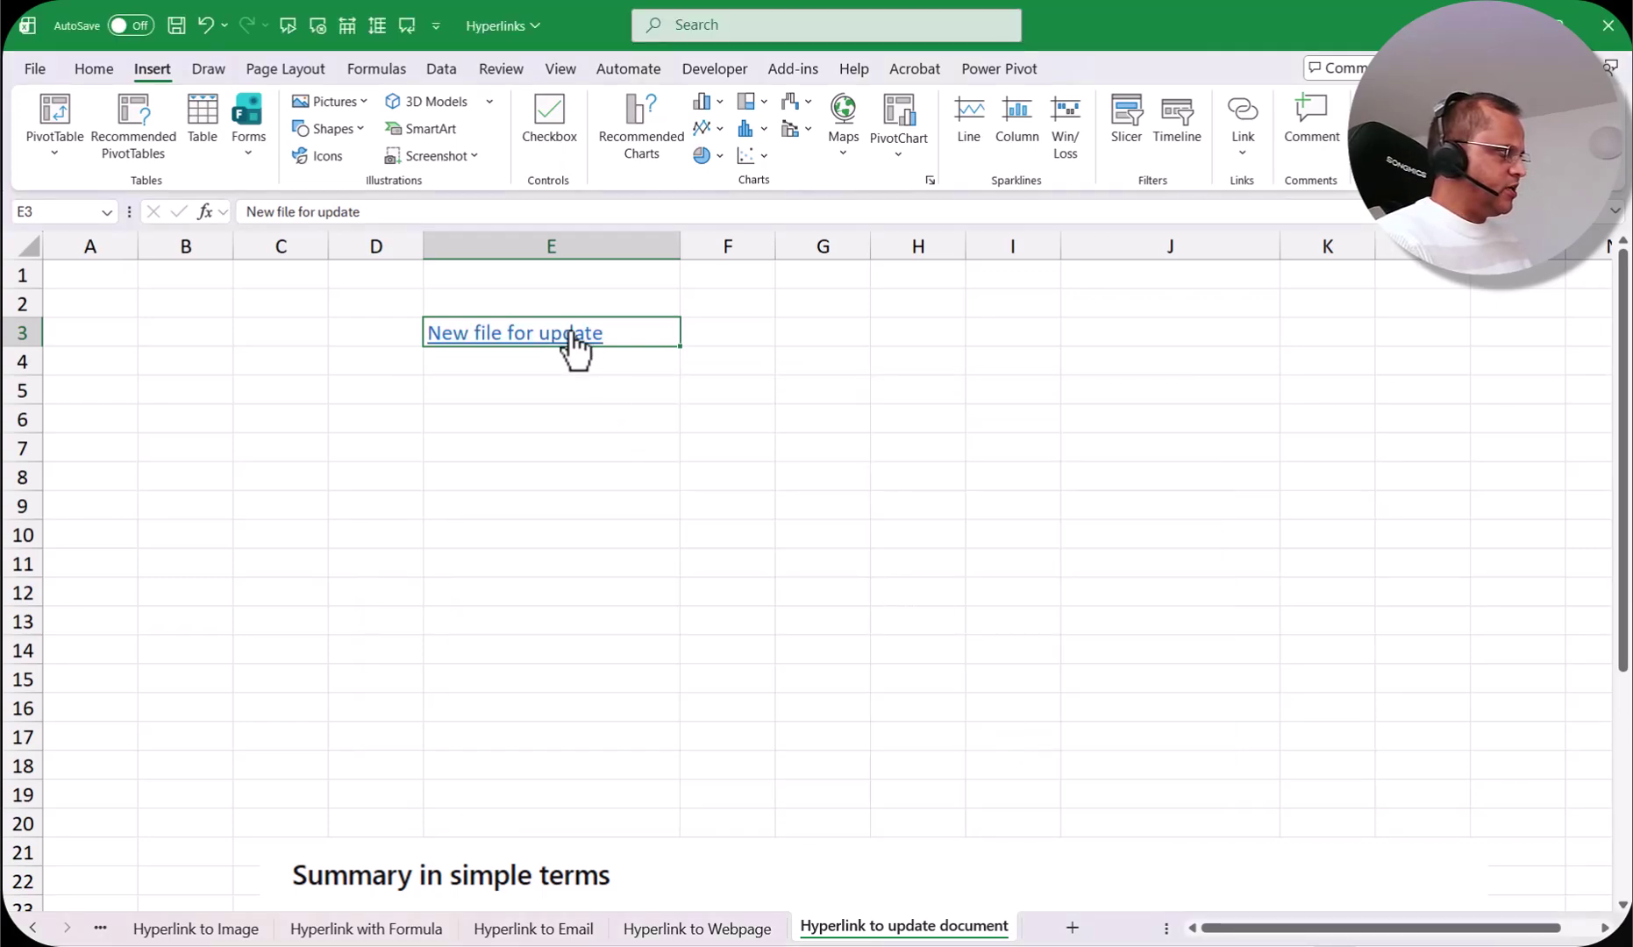
mouse_move(537, 341)
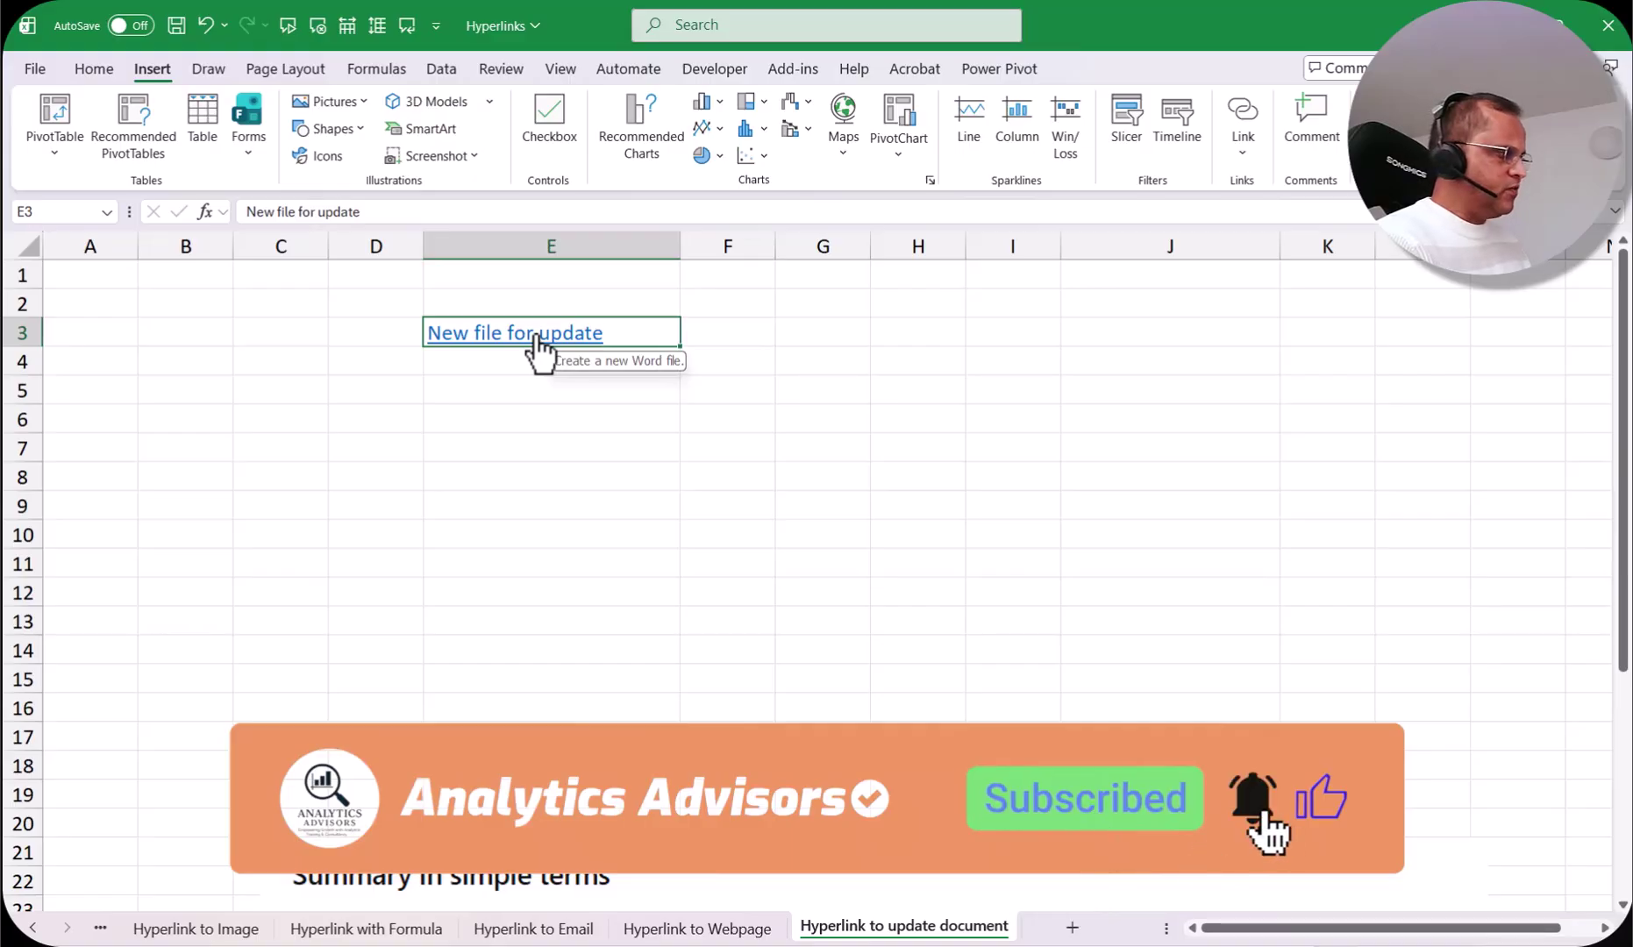
left_click(728, 933)
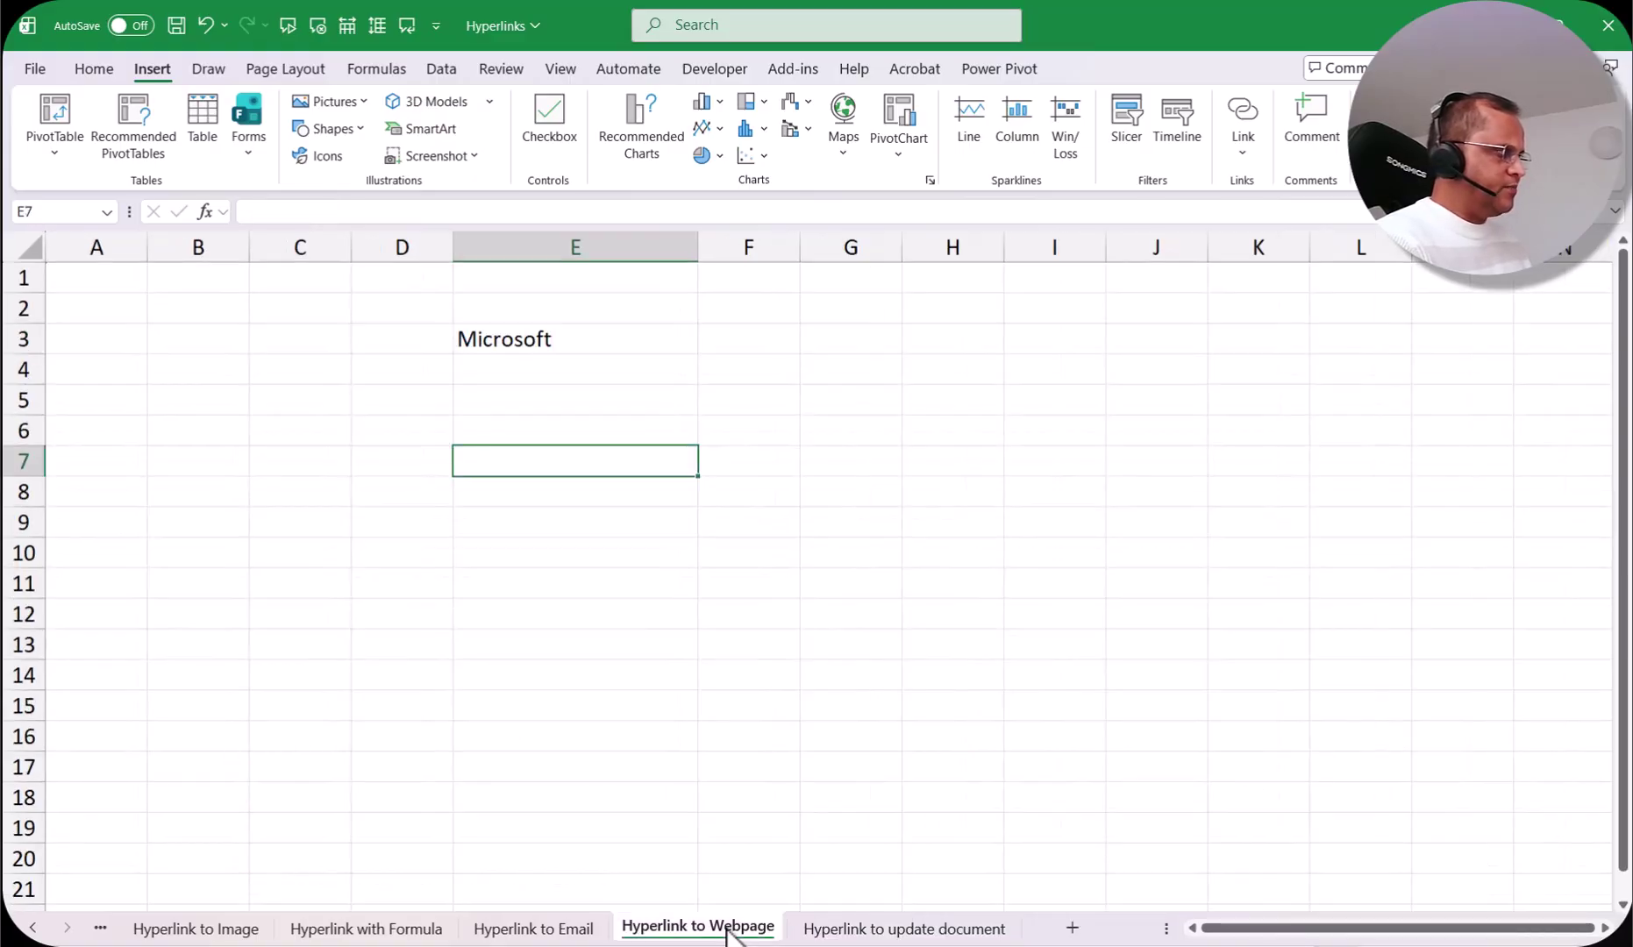
Step: On the Hyperlink to Email sheet, set the E5 link's ScreenTip to 'Send mail to a user.'
left_click(547, 931)
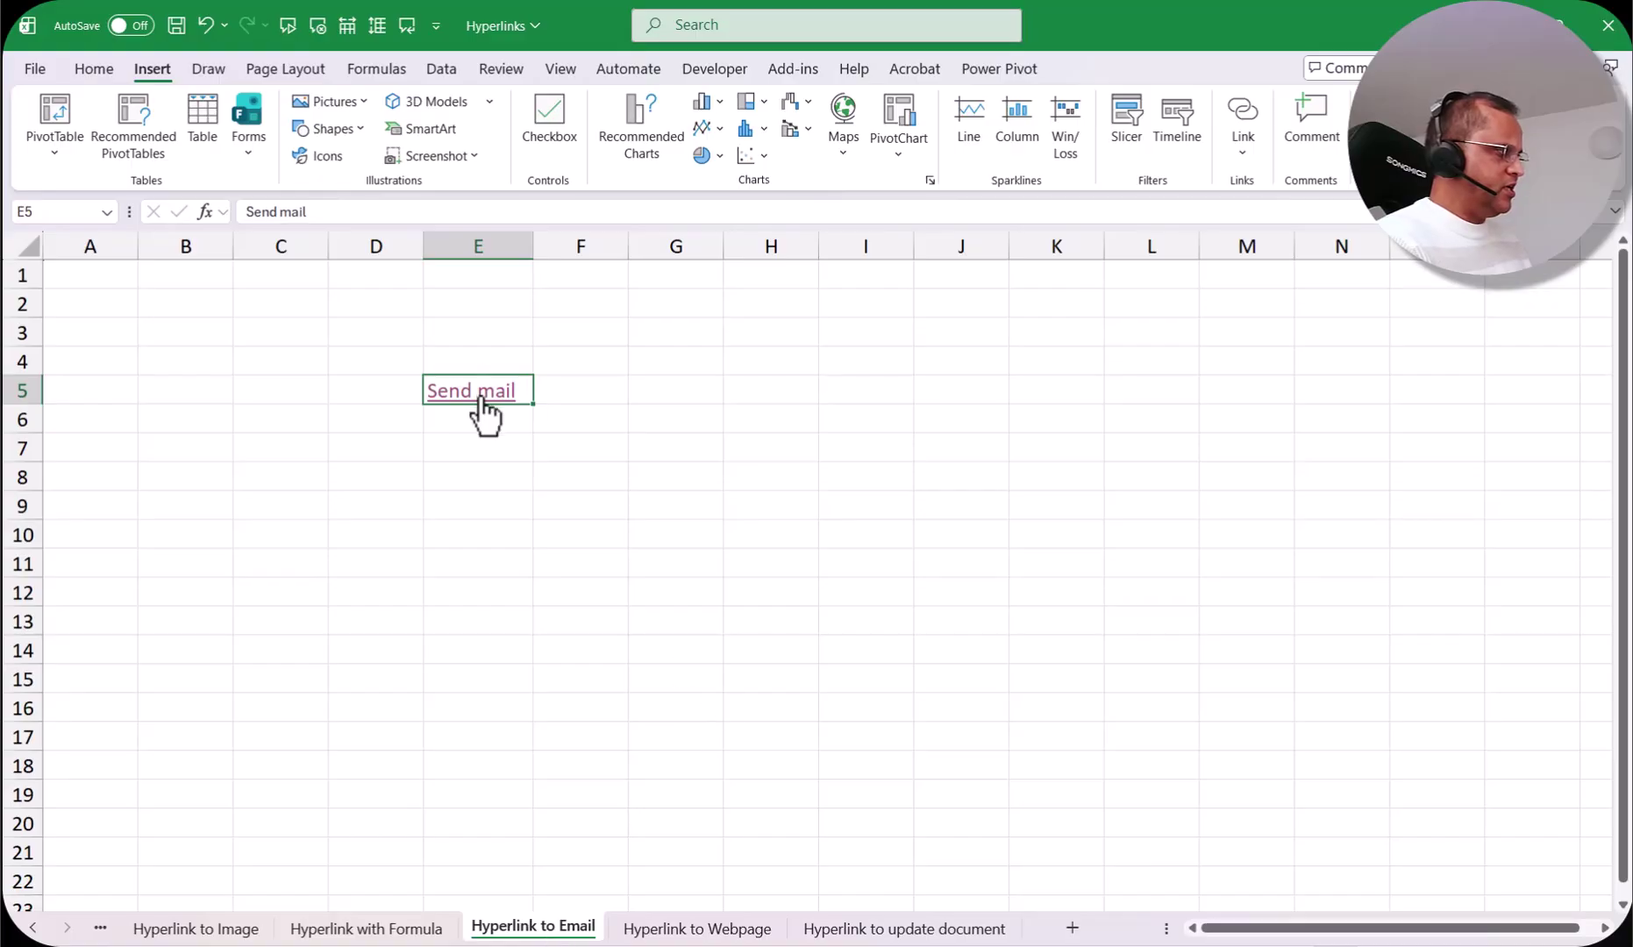
mouse_move(481, 399)
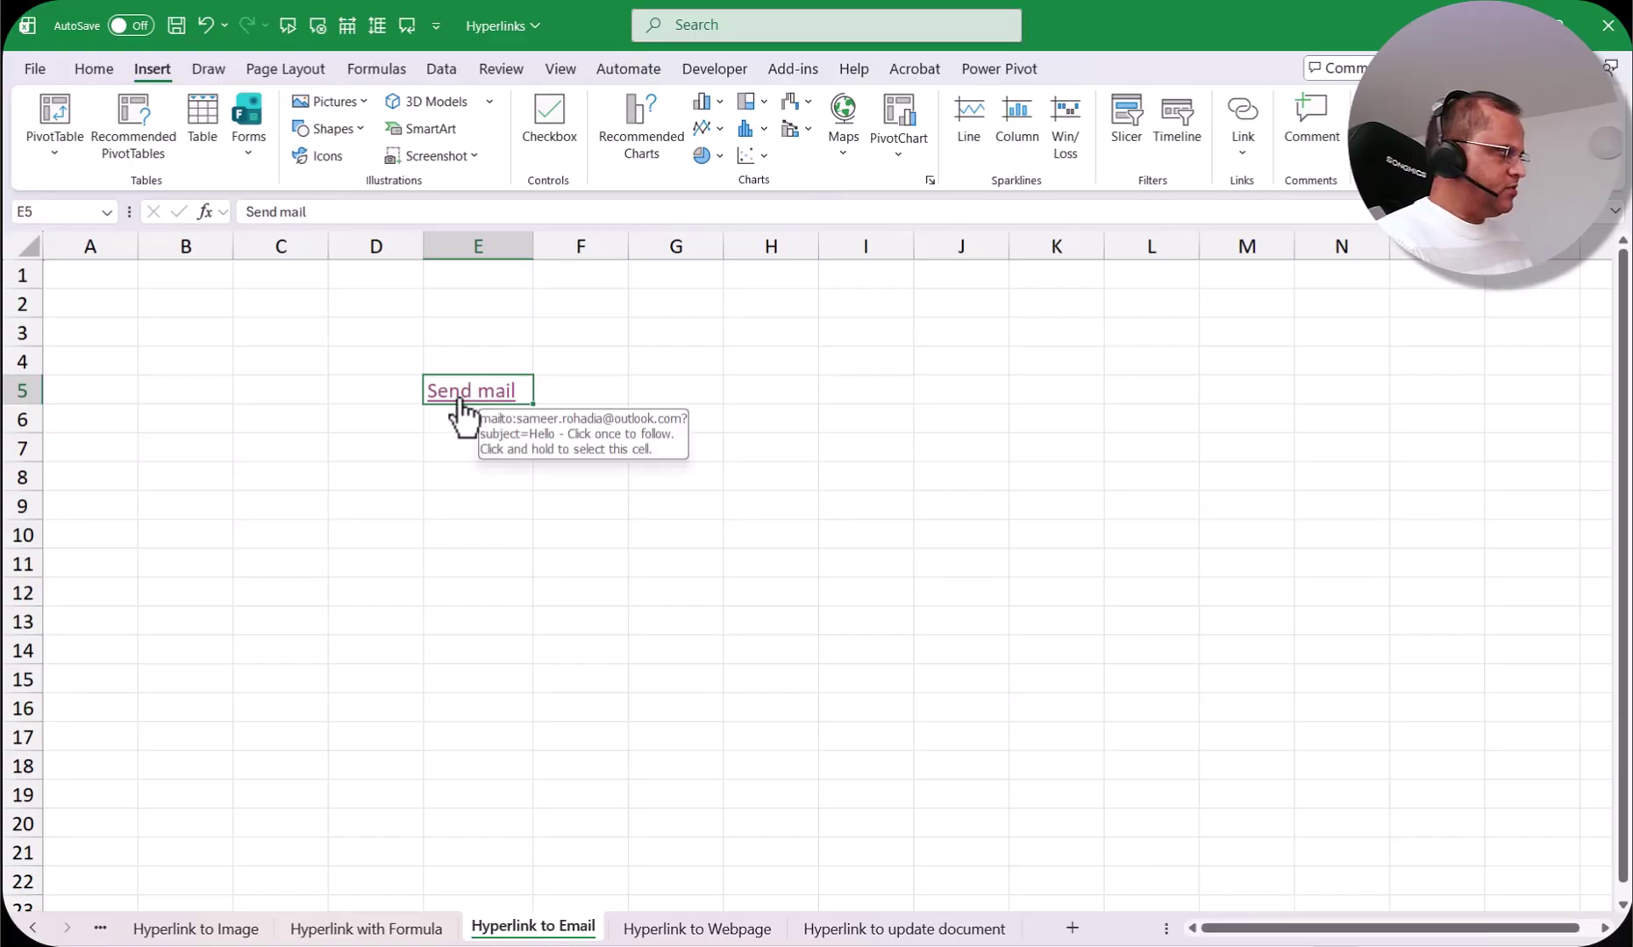
right_click(500, 409)
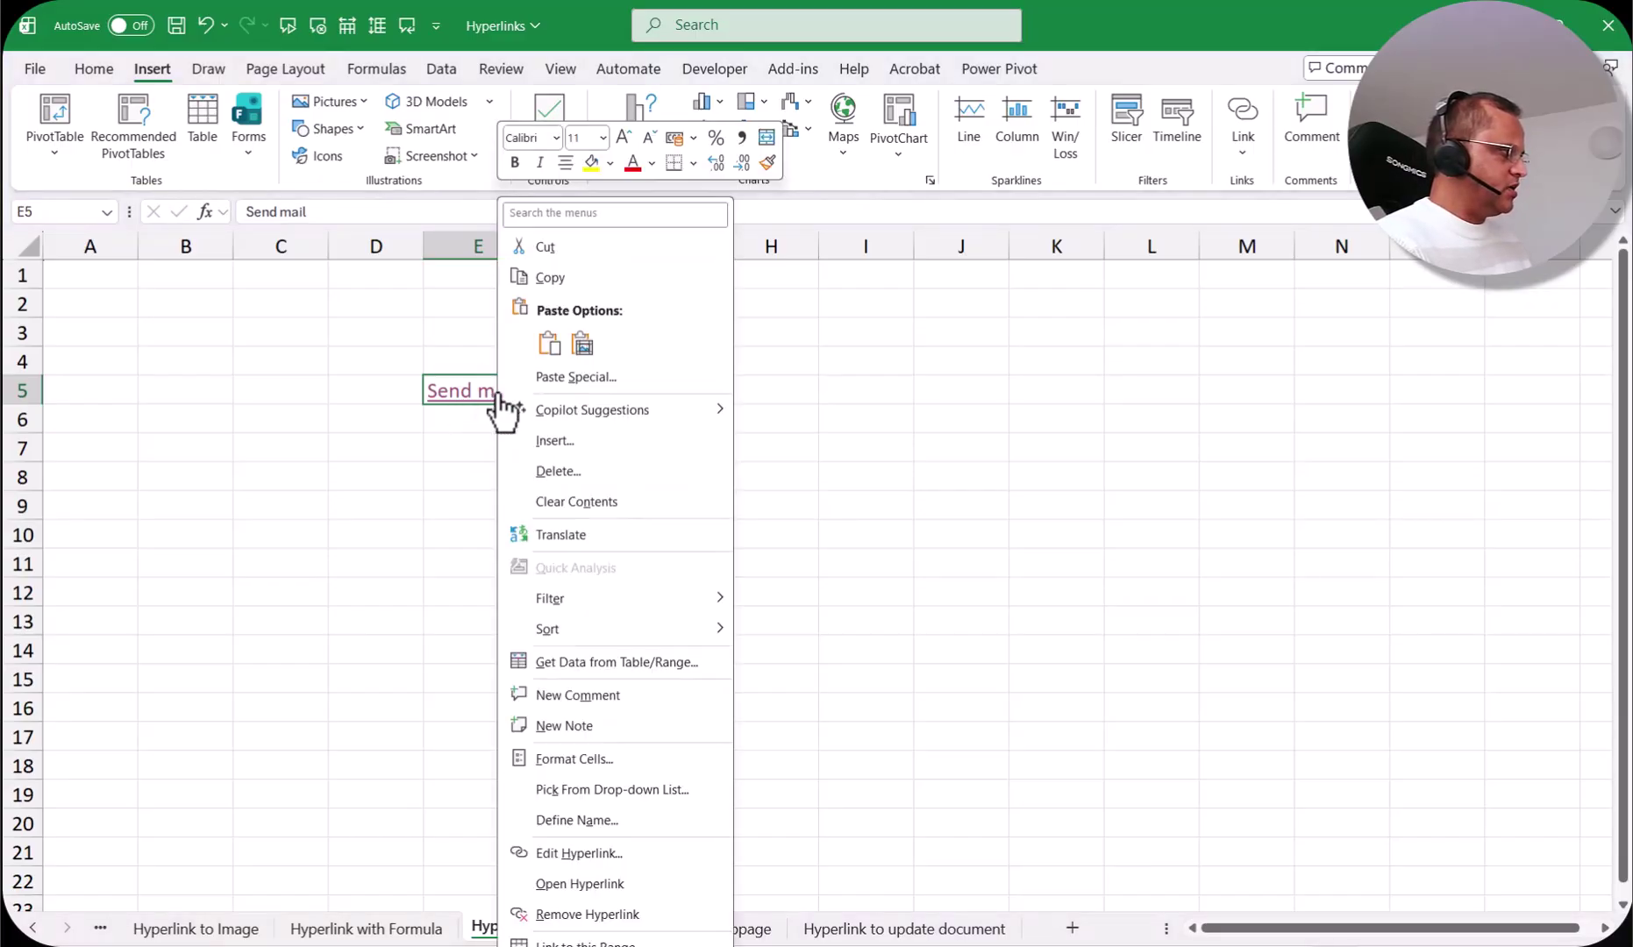
left_click(598, 853)
left_click_drag(671, 631, 691, 472)
left_click(960, 497)
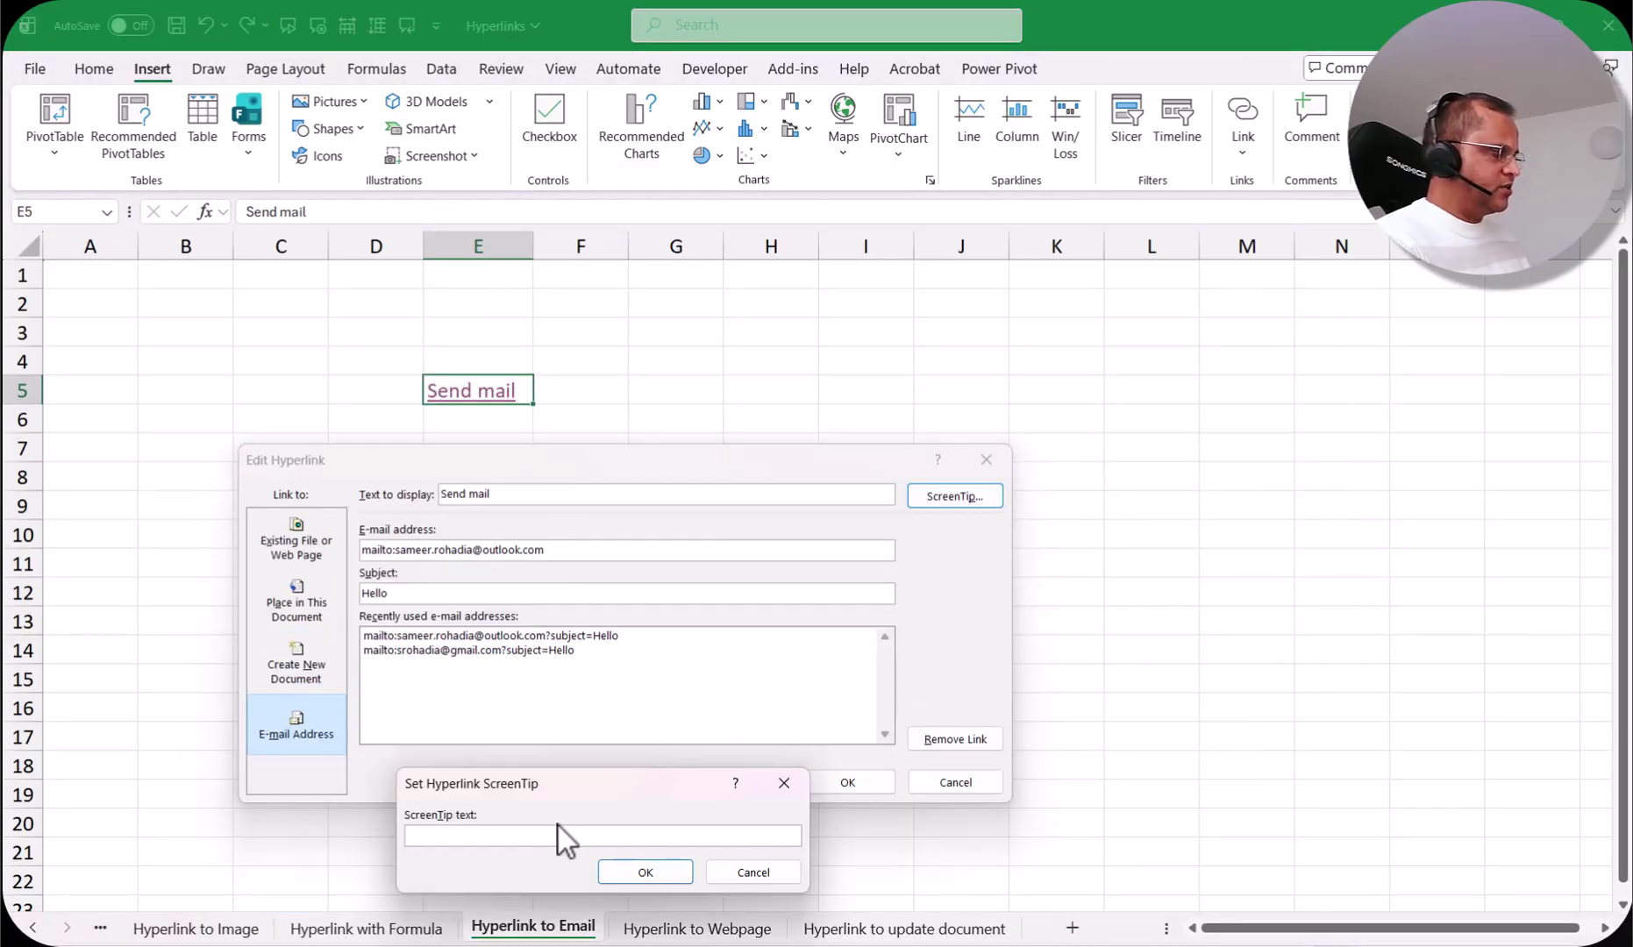
left_click_drag(569, 786, 621, 480)
type("S")
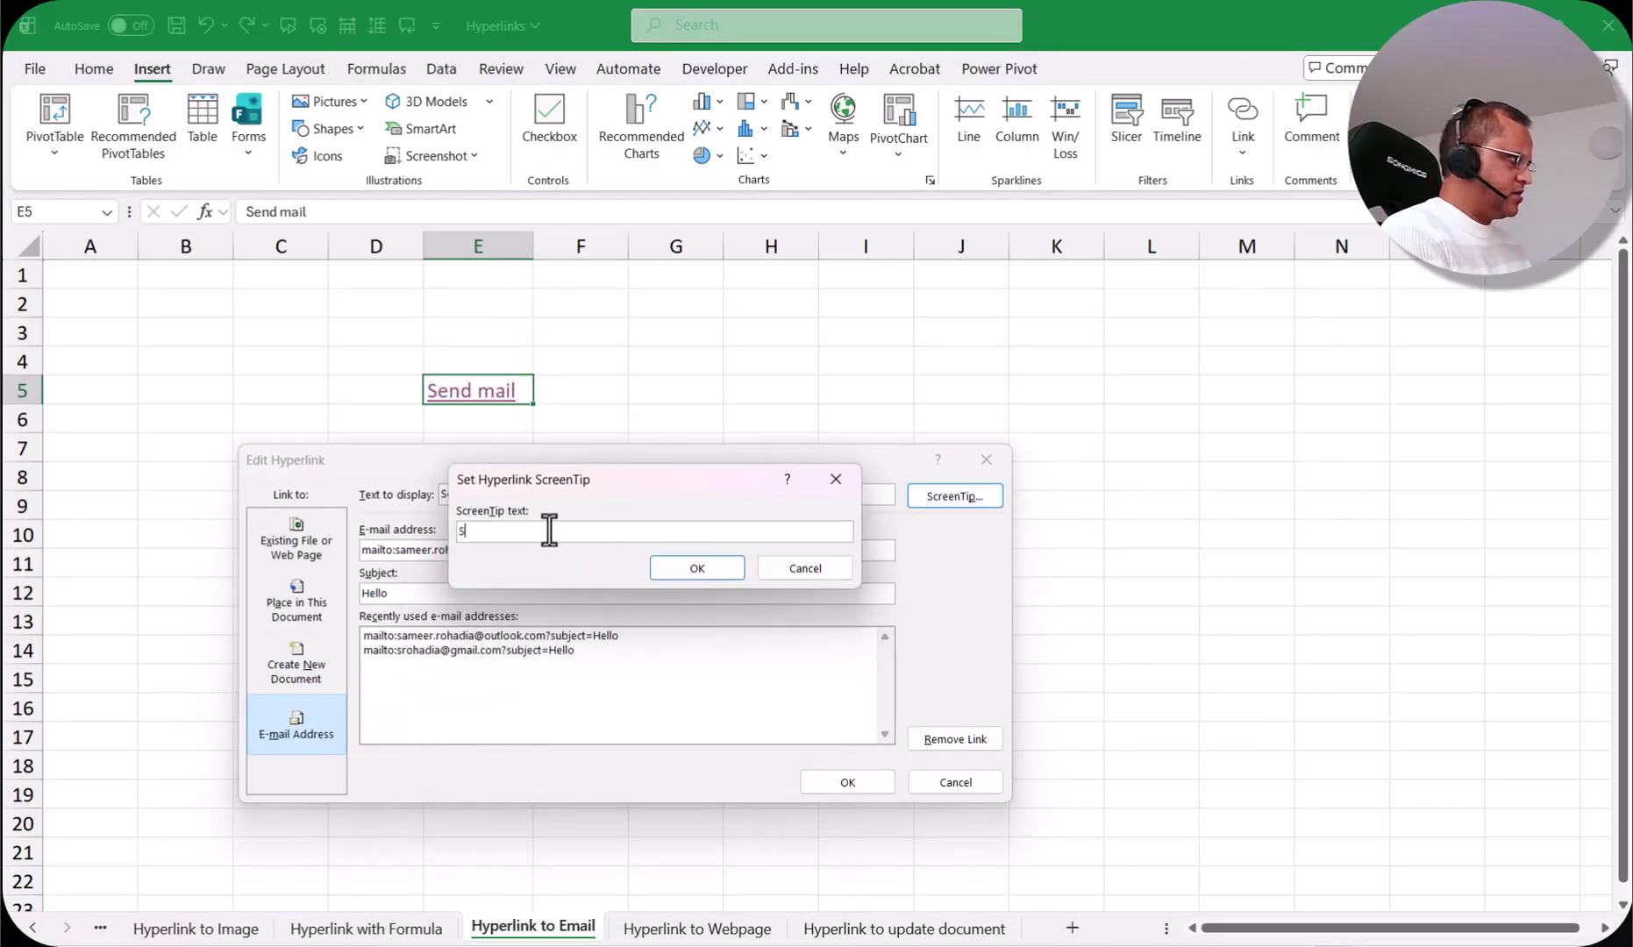
type("end mail to a use")
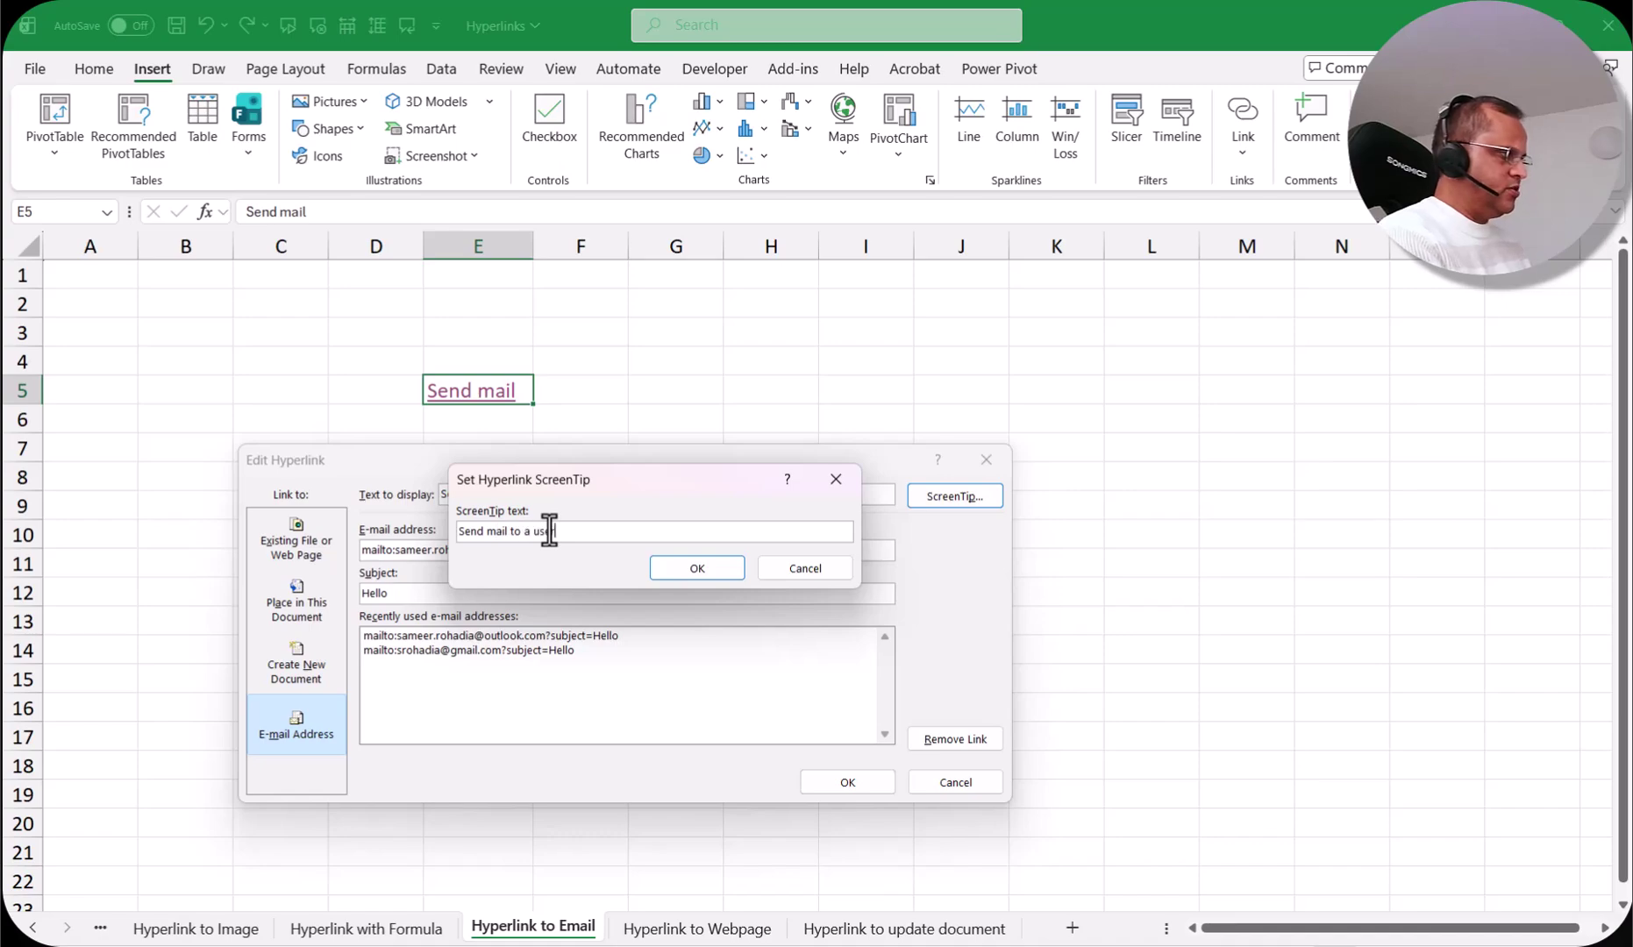
left_click(698, 568)
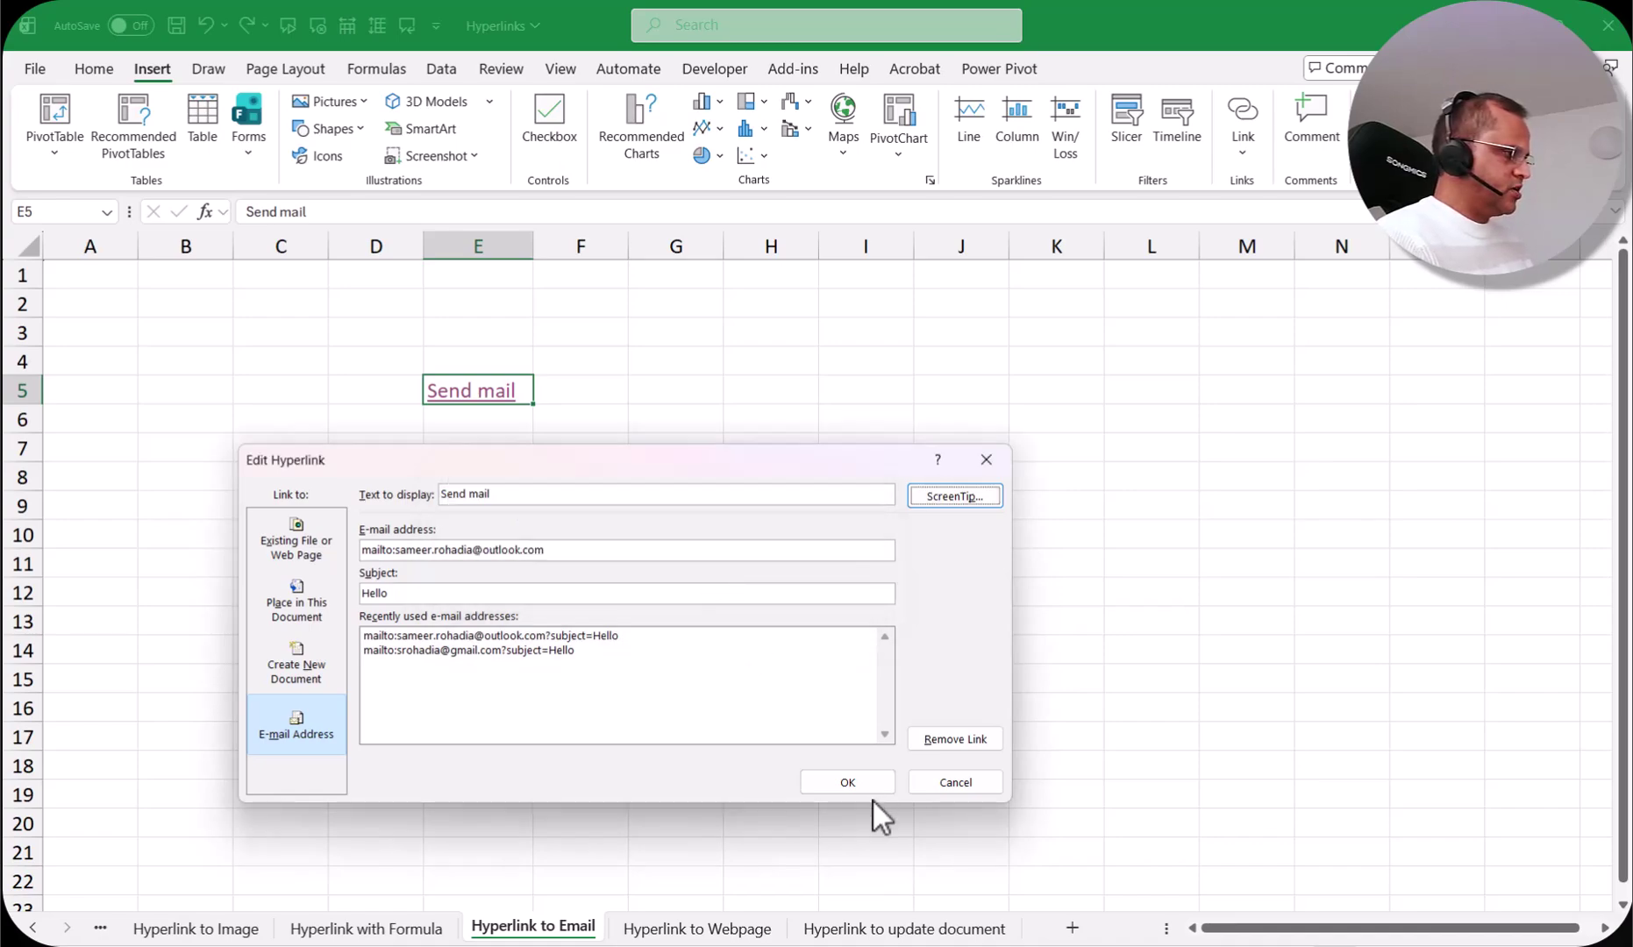
left_click(875, 789)
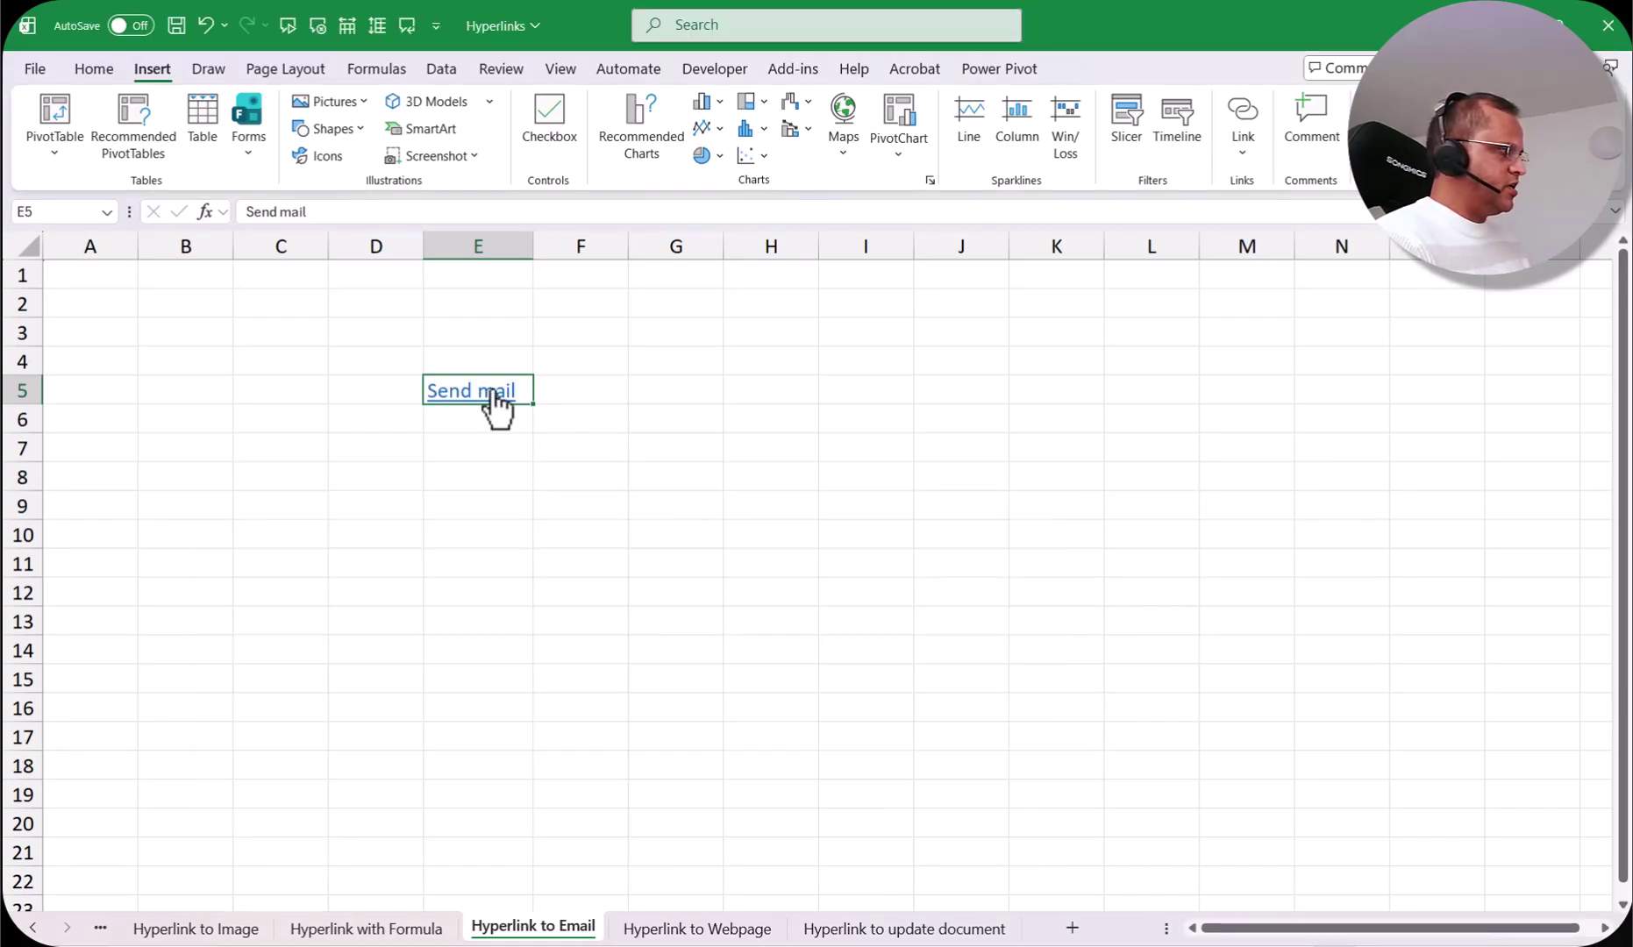
mouse_move(497, 408)
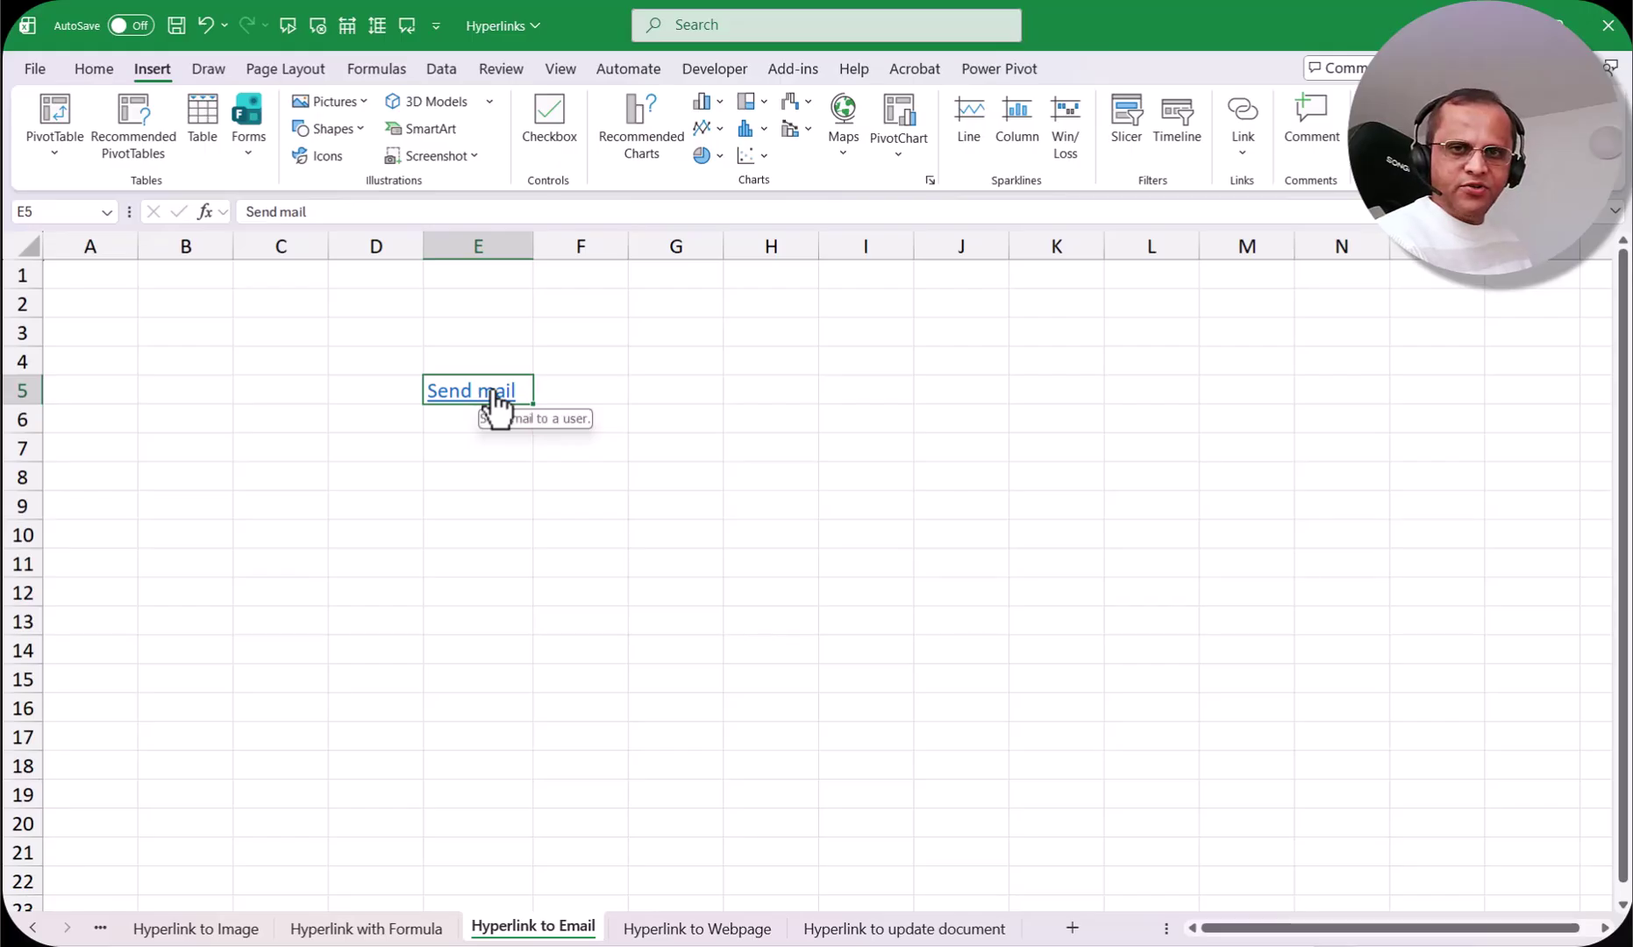